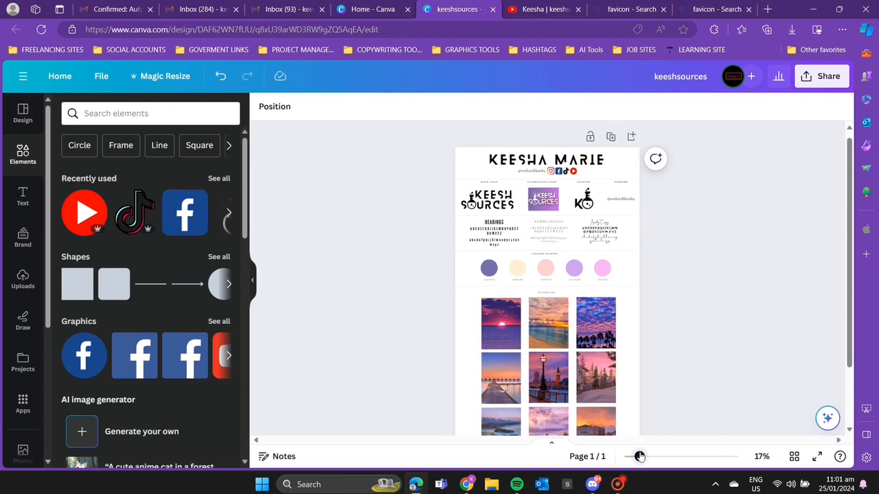
- Create a new blank Brand Board design from the Canva home page
scroll(715, 352, up, 1)
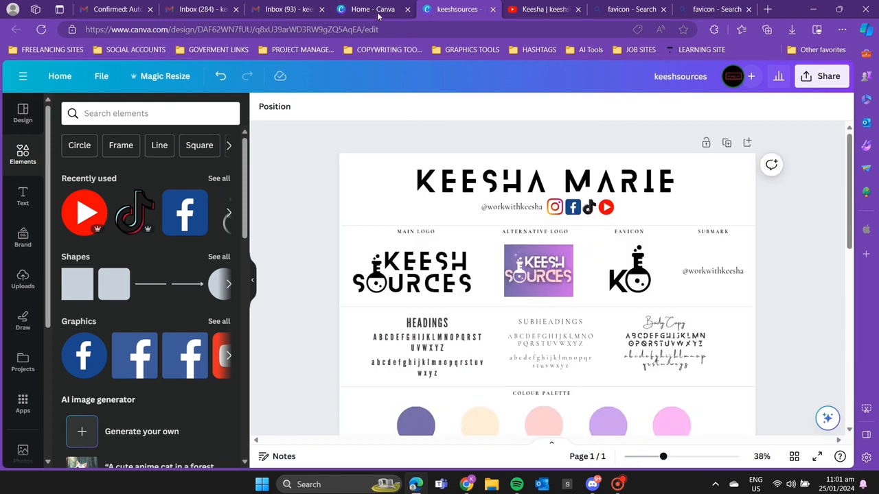
click(375, 10)
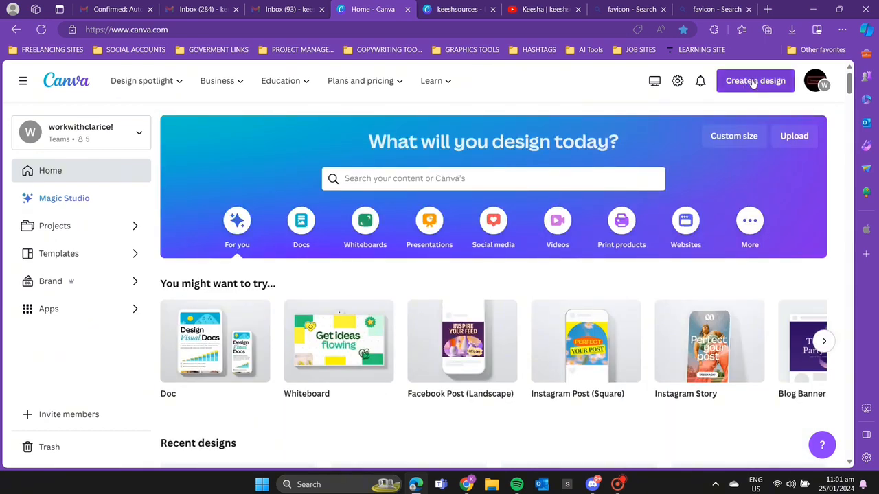
click(753, 83)
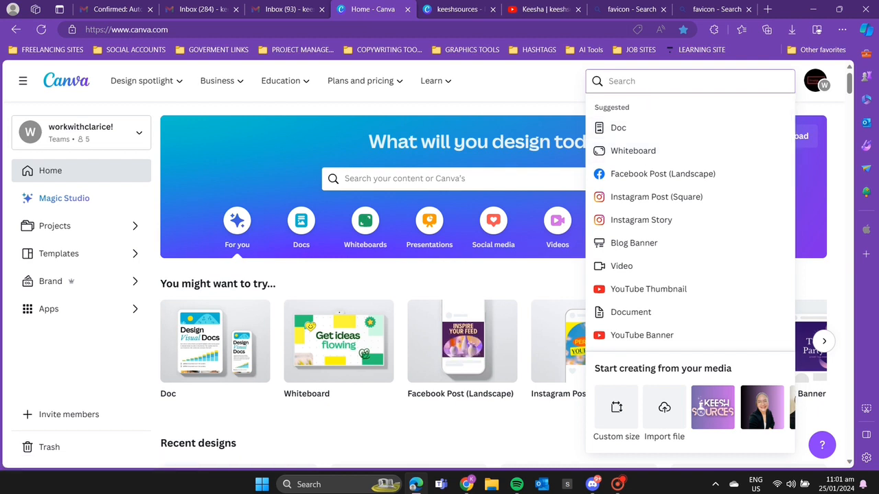
text(BRAND)
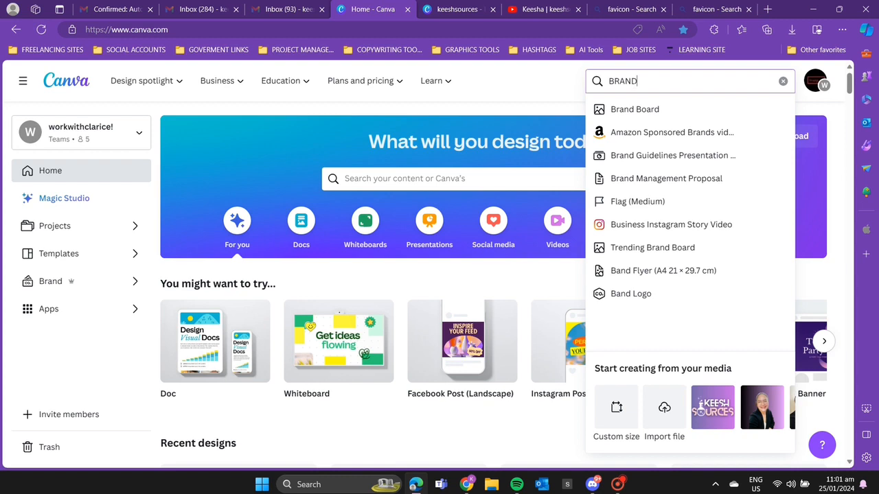
click(635, 110)
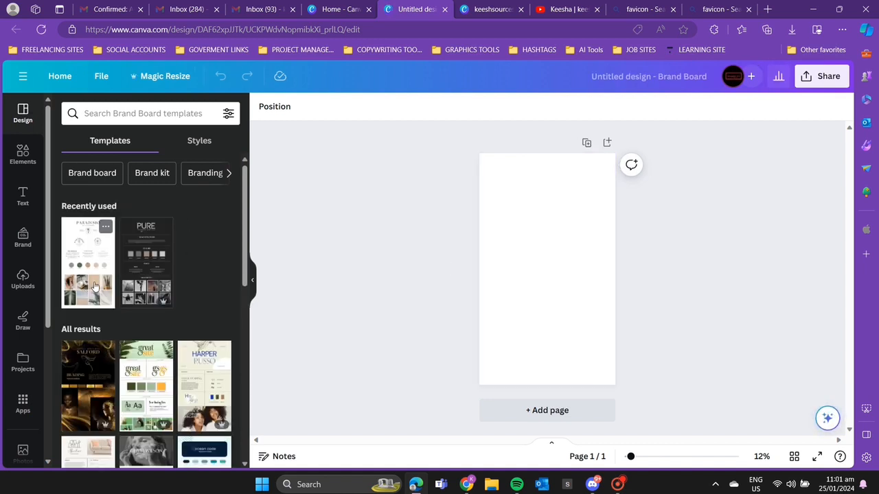
- Browse the brand board templates and apply the recently used Tropical Logo Brand Kit template to the blank page
scroll(140, 309, down, 10)
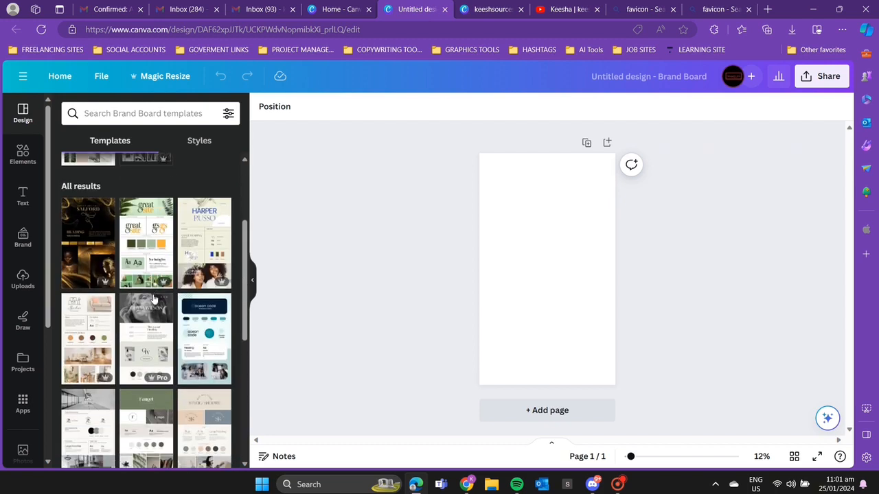
scroll(229, 305, down, 4)
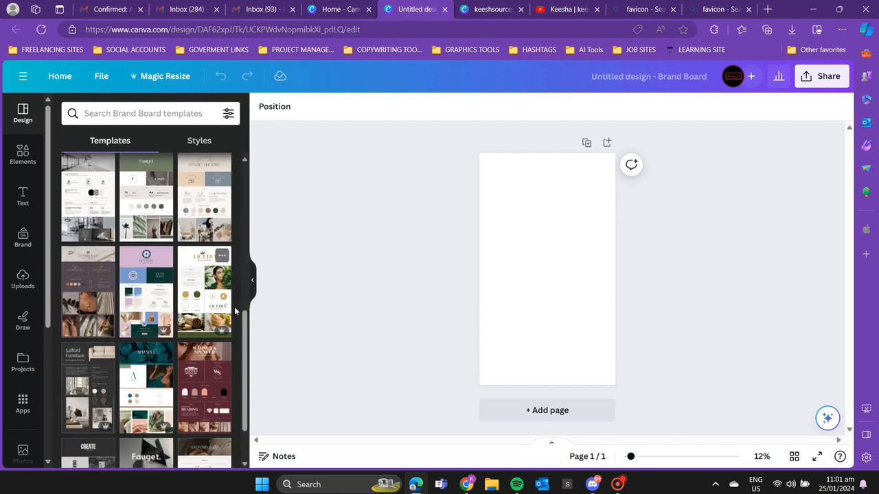
scroll(228, 332, down, 3)
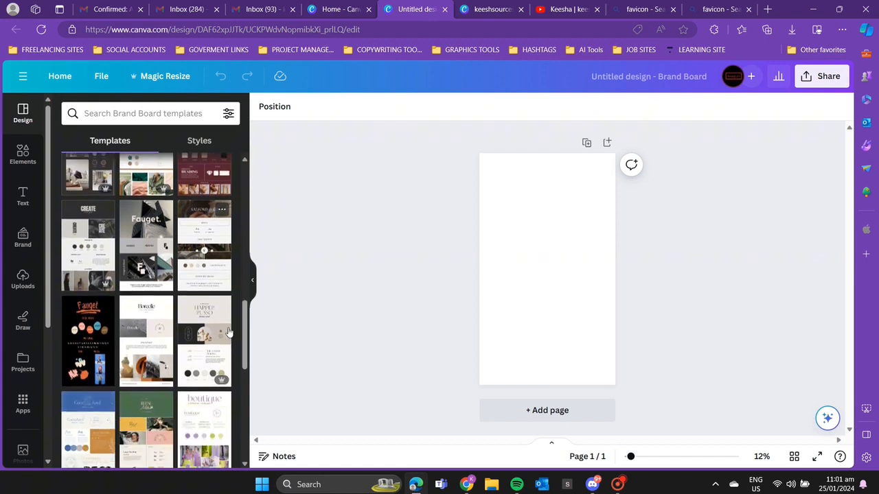
scroll(206, 337, up, 15)
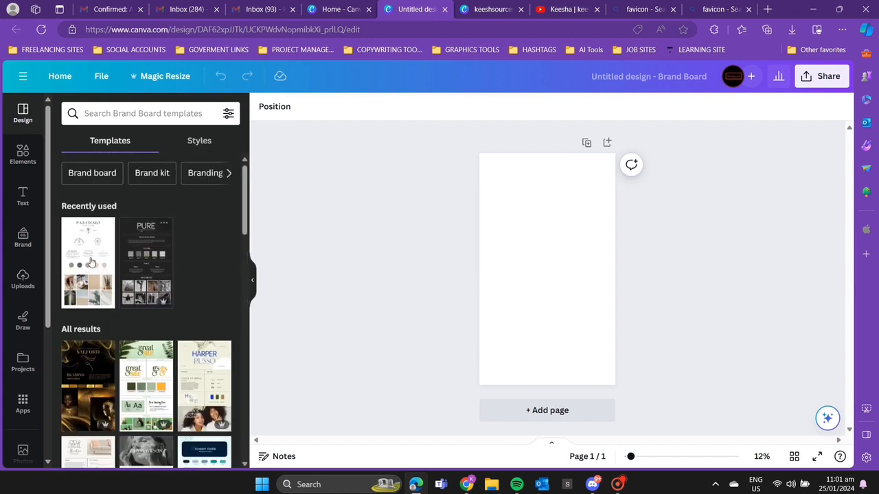
click(78, 263)
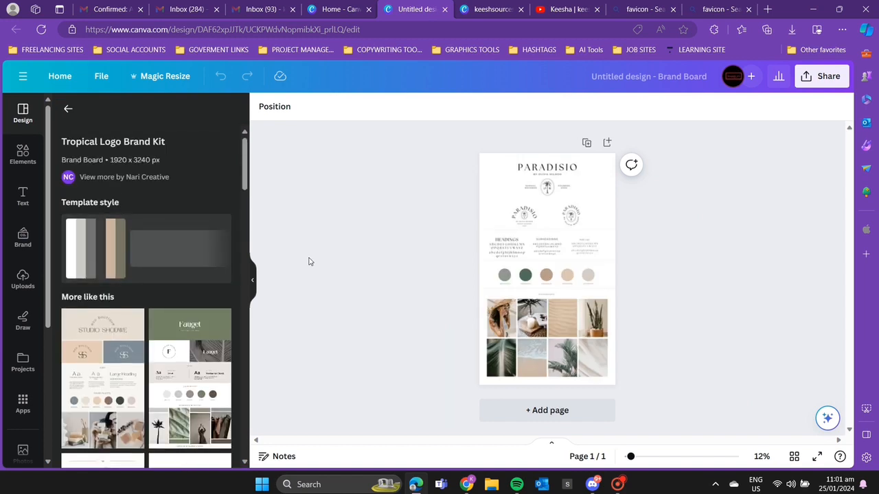
- Replace the PARADISIO title in the board's header with the brand owner's name in the Blanka font, following the finished keeshsources board
drag(633, 463, 666, 465)
scroll(678, 388, up, 5)
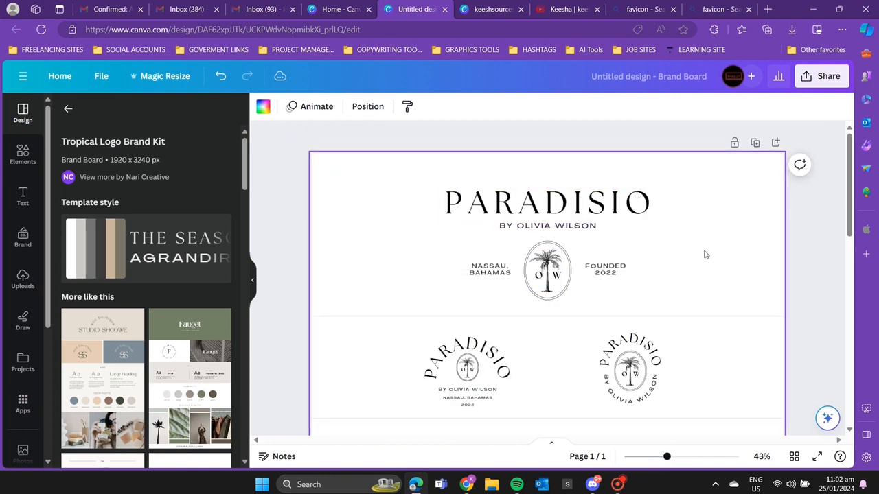
scroll(675, 270, down, 5)
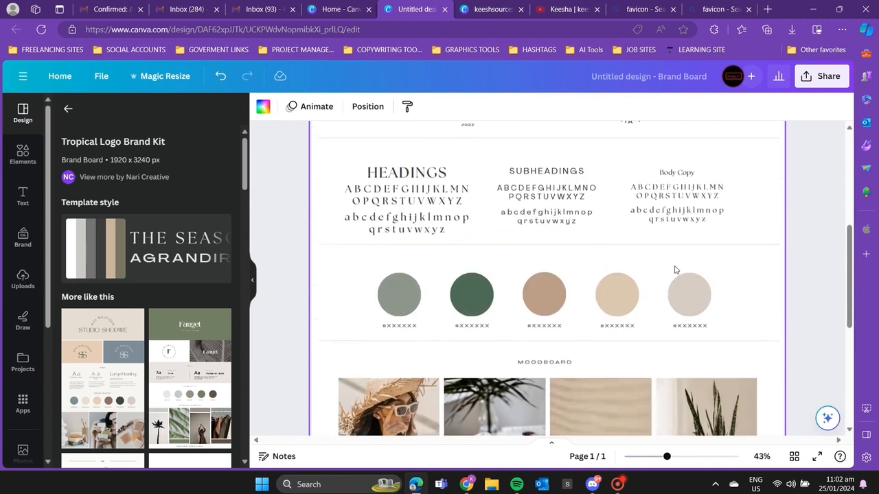
scroll(675, 270, down, 2)
scroll(687, 278, up, 8)
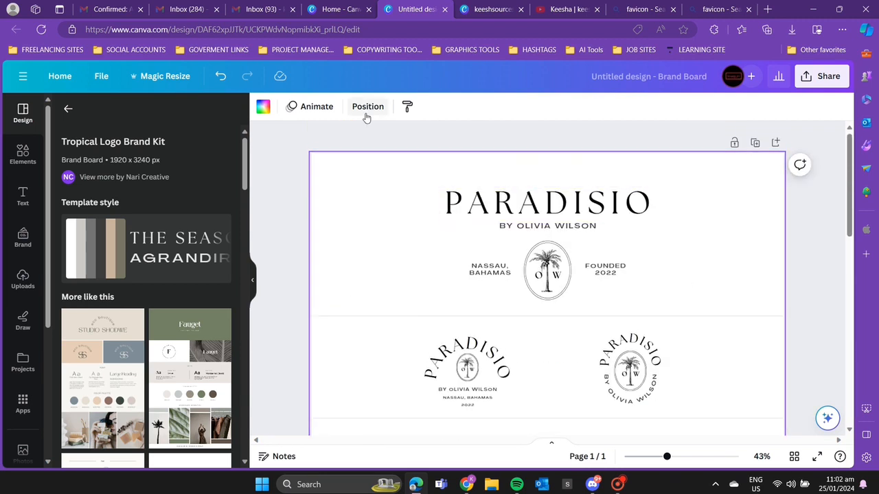
click(486, 10)
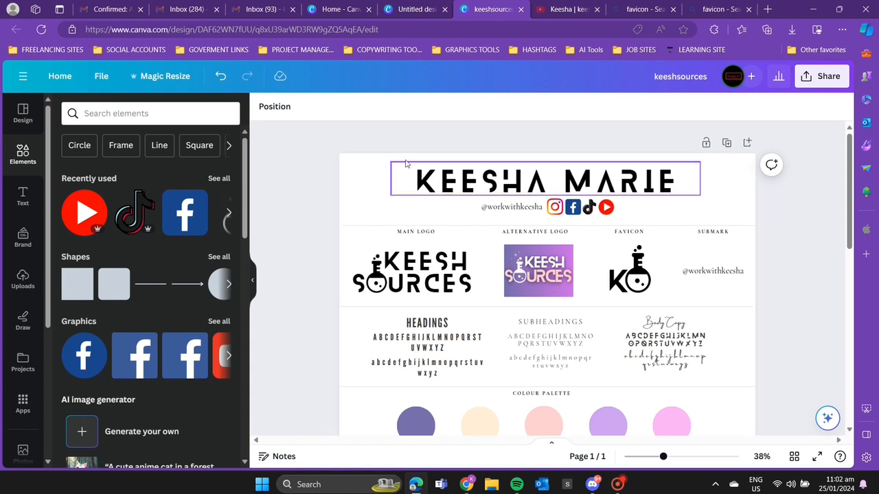
click(415, 9)
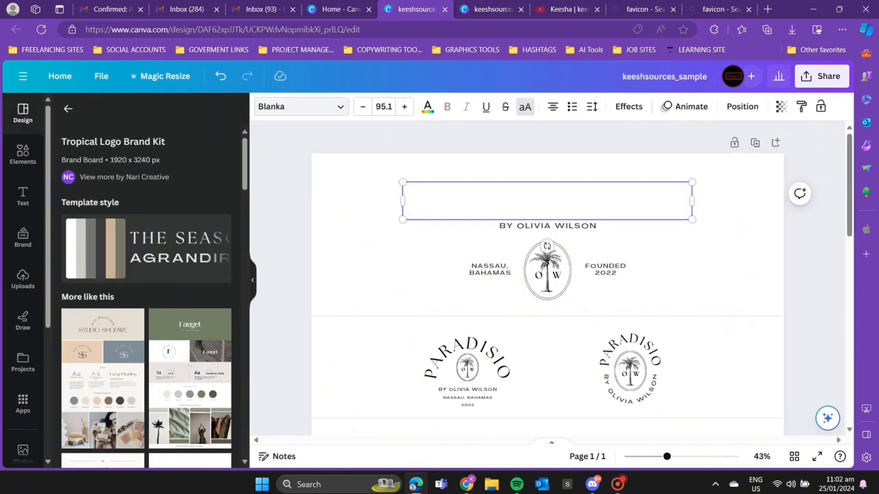
text(KEESHA MA)
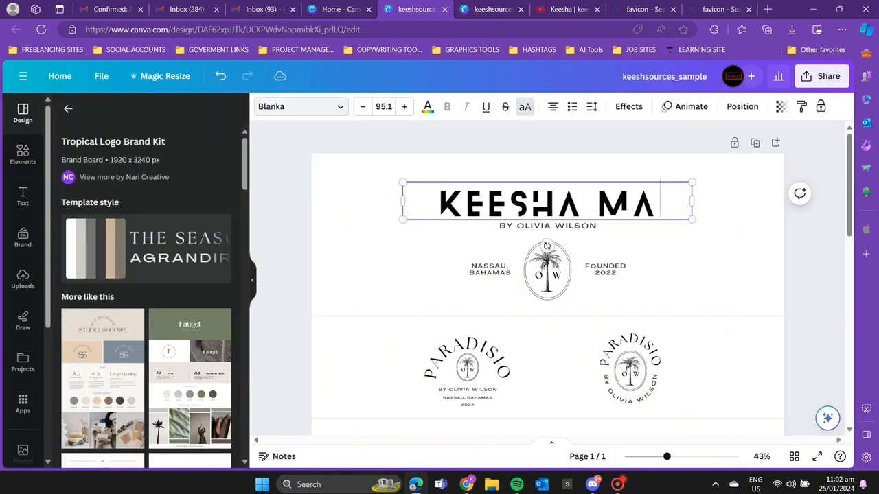
text(RIE)
click(810, 225)
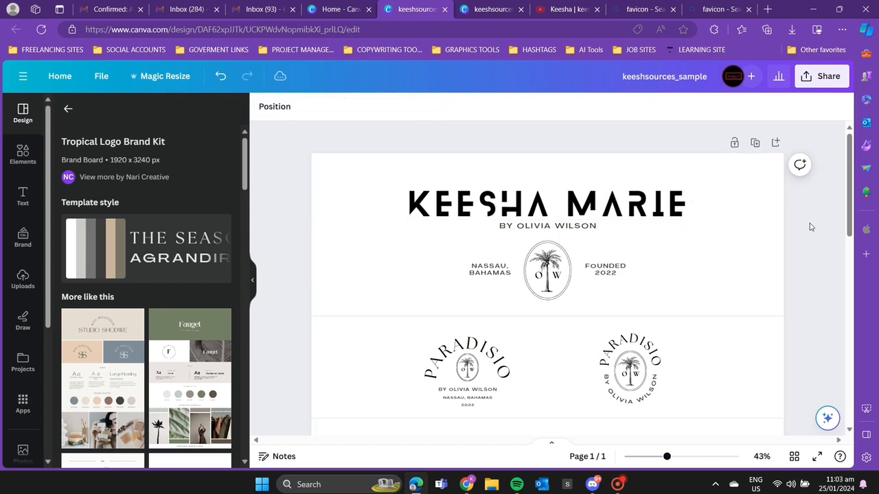
- Replace the subtitle under the name with the owner's social media handle in the Cormorant Garamond font
click(481, 10)
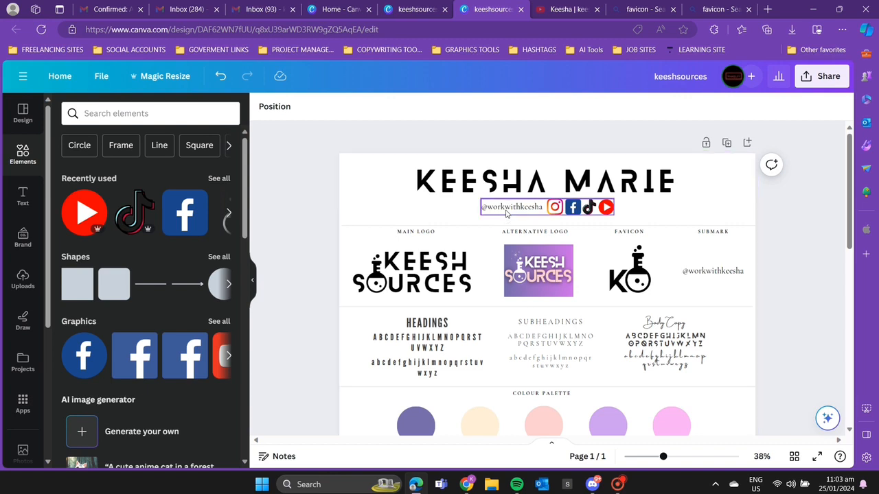
click(416, 10)
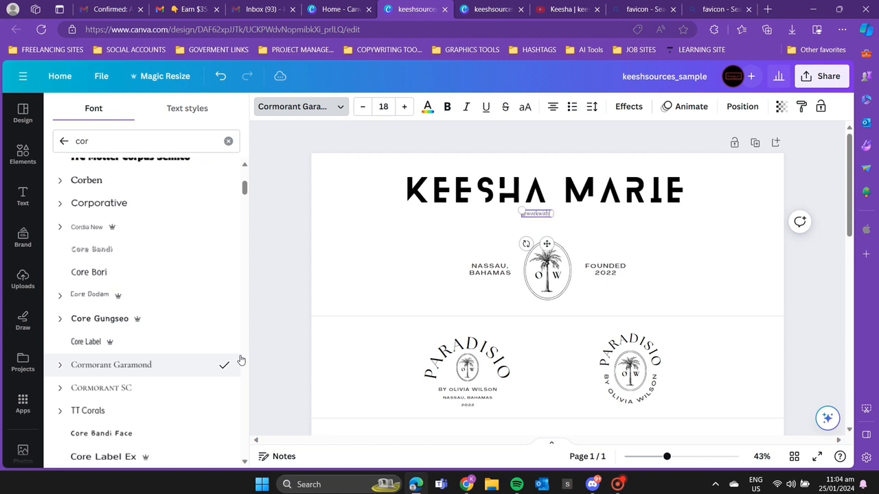
key(Escape)
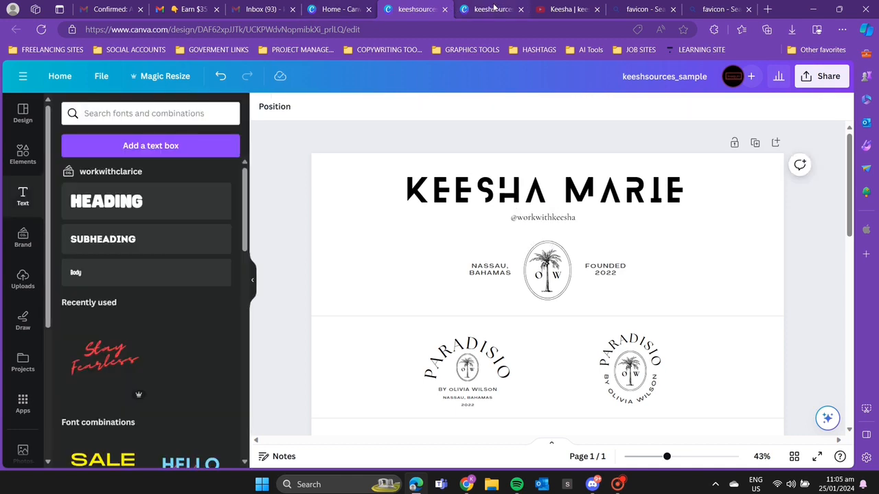
- Compare with the finished board and delete the palm tree emblem with its location and founding-year texts from the header
click(492, 10)
key(ctrl+shift+Tab)
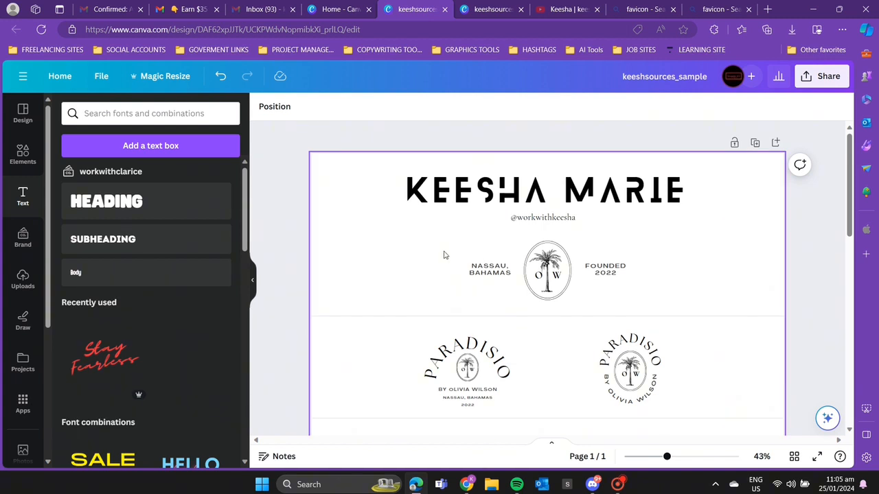
drag(444, 251, 659, 294)
key(Delete)
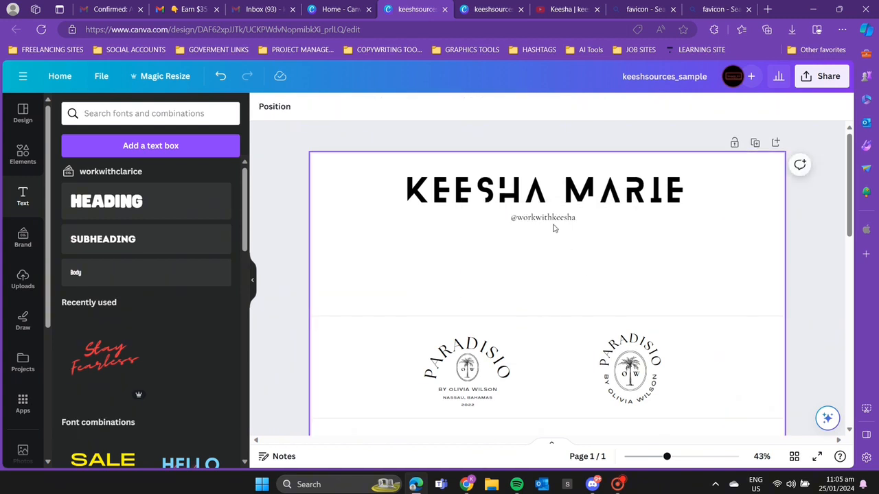
- Search the elements library for "instagram logo" and show all matching graphics
click(22, 155)
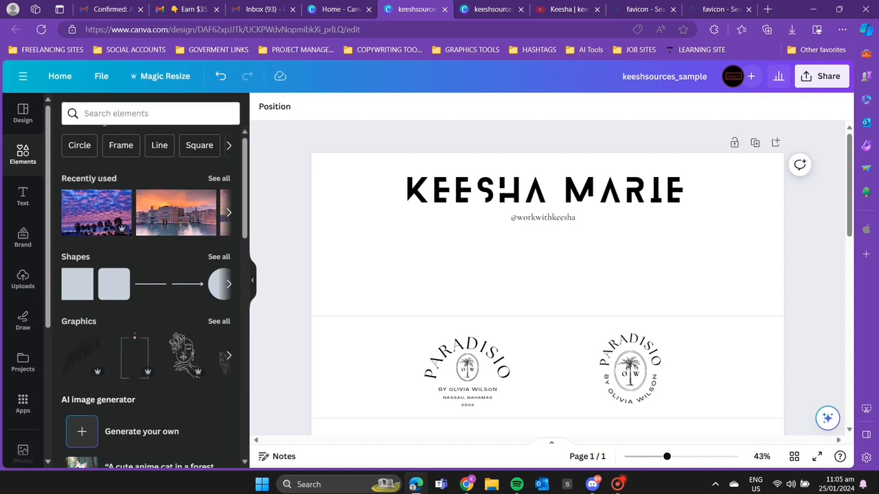
click(84, 113)
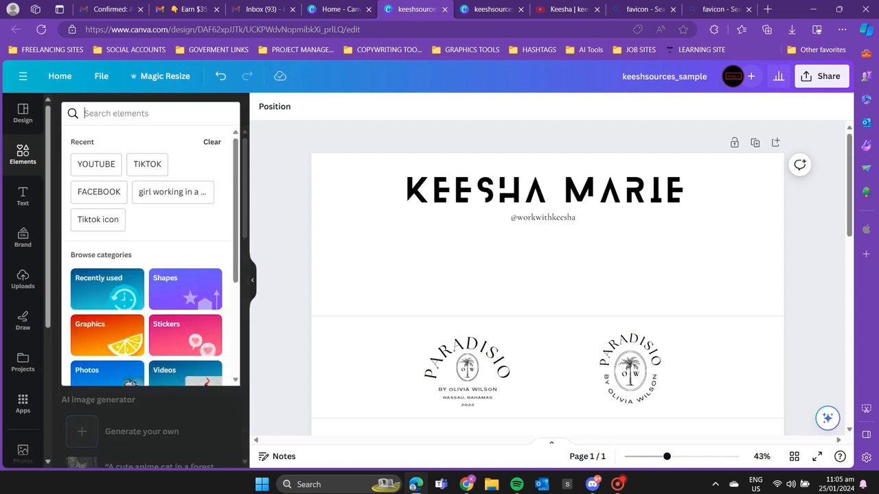
text(i)
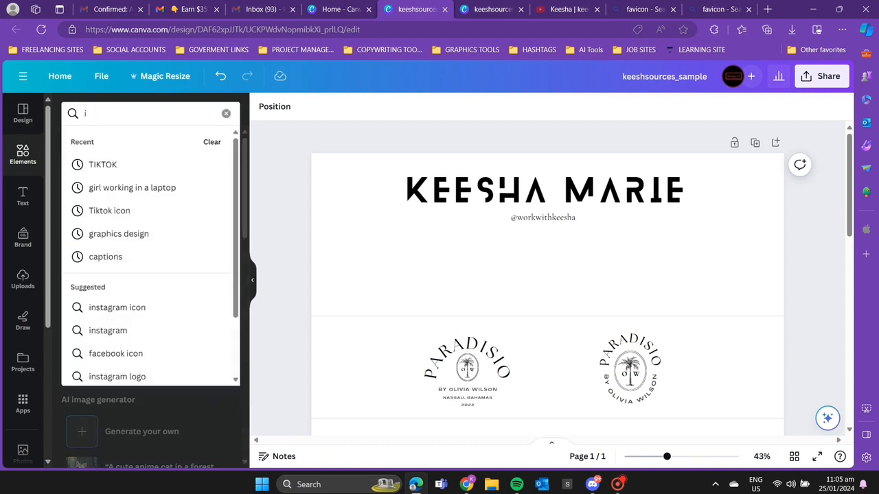
text(ns)
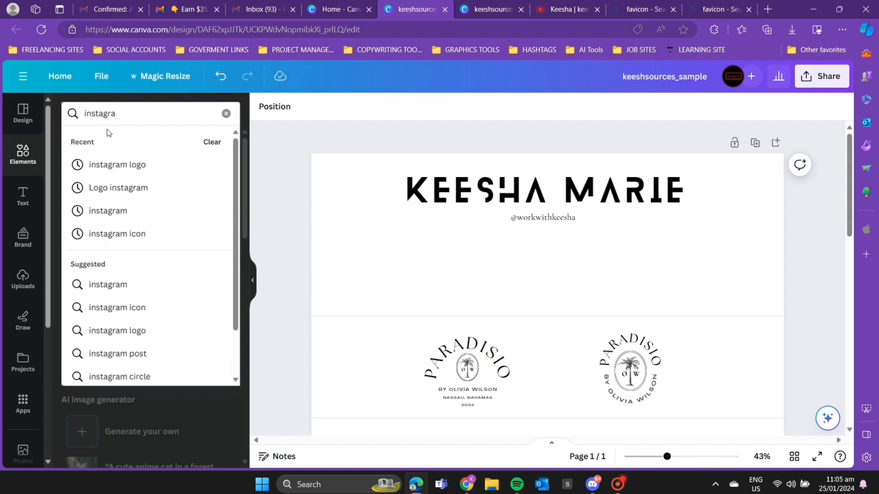
text(tagra)
click(117, 165)
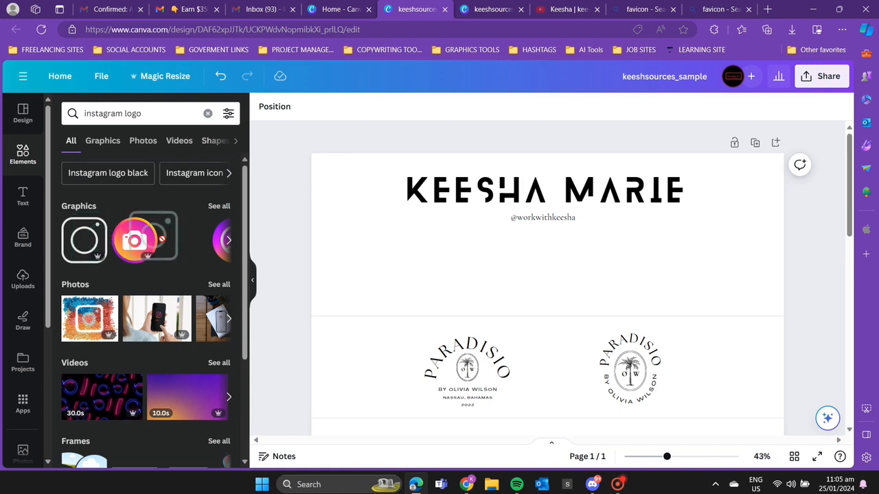
click(217, 207)
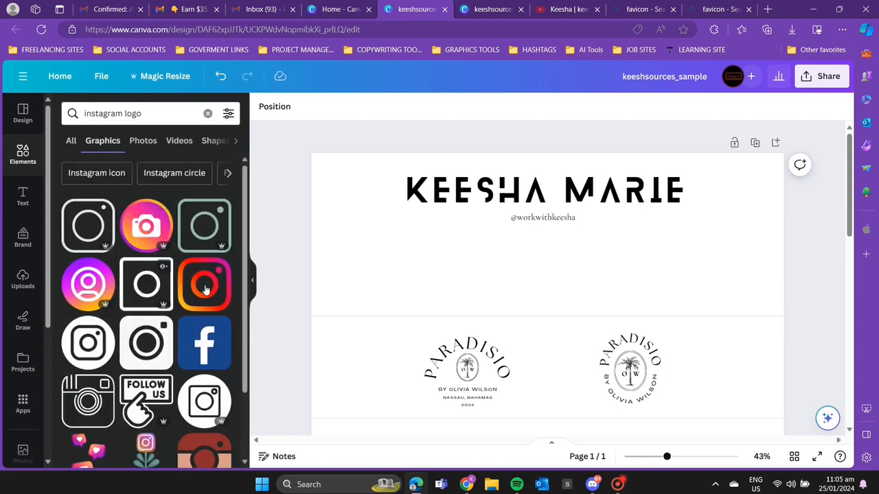
- Add the gradient Instagram logo and shrink it to icon size directly beside the social media handle
click(205, 289)
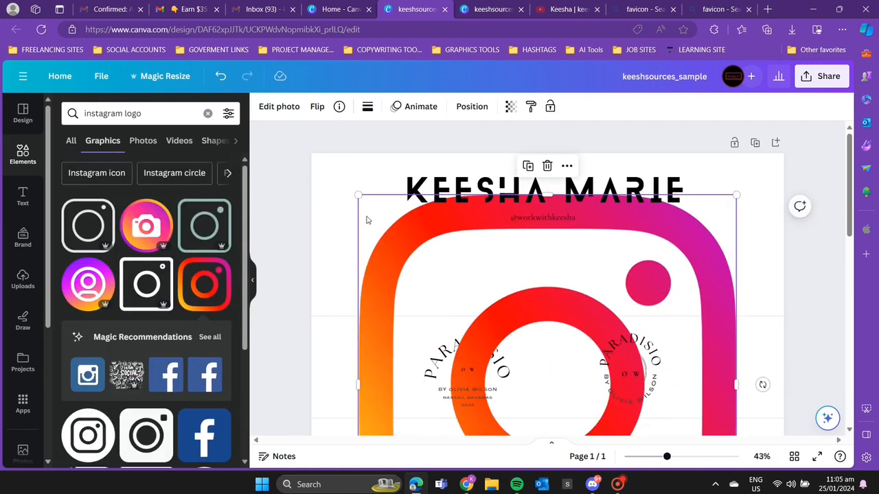
drag(356, 195, 573, 184)
drag(613, 238, 608, 235)
click(566, 247)
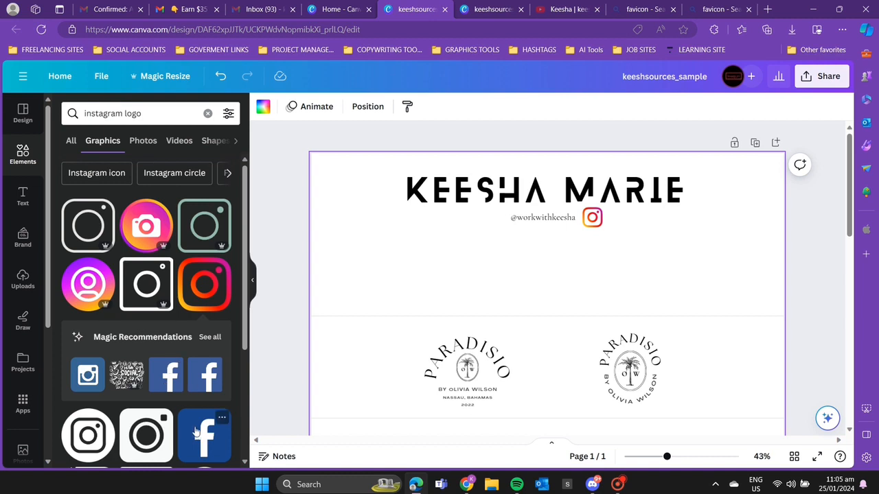
- Add the blue Facebook logo, resize it to 75 × 75 and place it beside the Instagram icon
scroll(494, 309, down, 2)
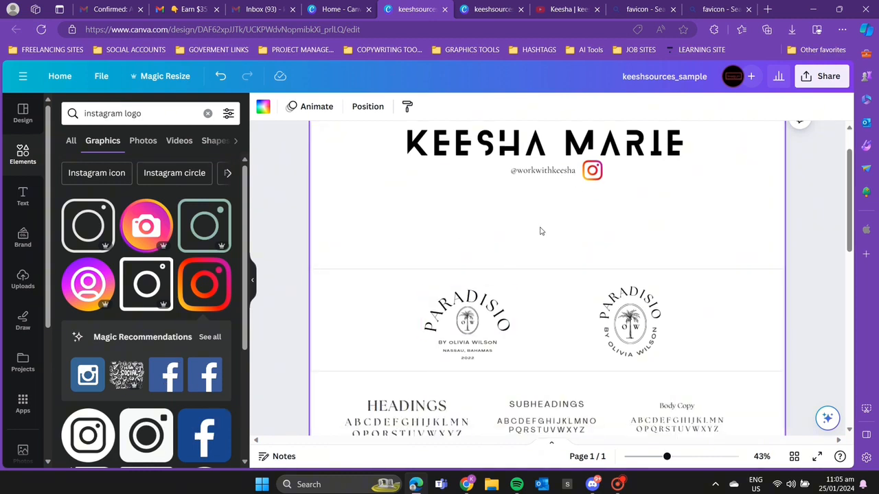
scroll(540, 232, down, 8)
scroll(558, 279, up, 4)
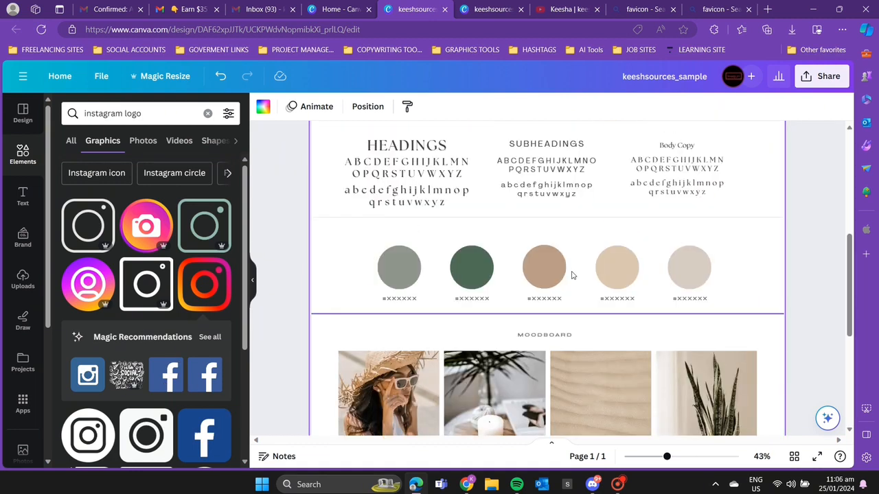
scroll(572, 275, up, 3)
drag(204, 435, 619, 172)
scroll(619, 269, up, 2)
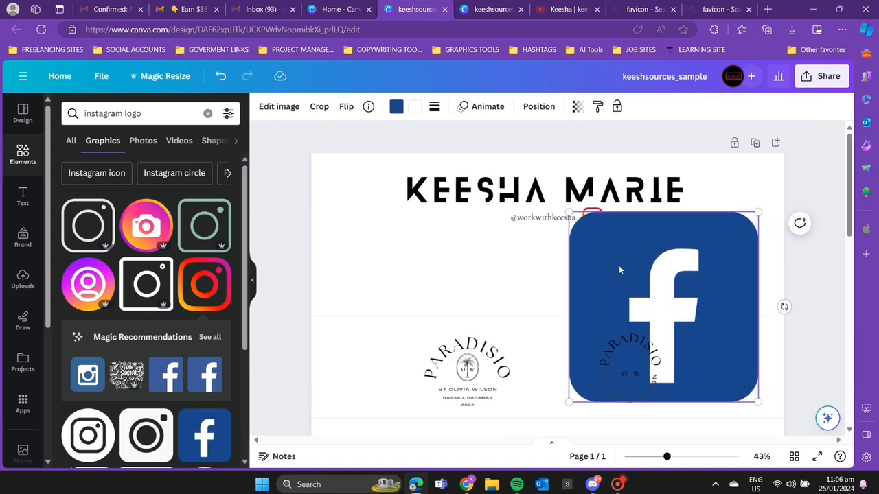
drag(620, 270, 595, 247)
drag(545, 191, 624, 229)
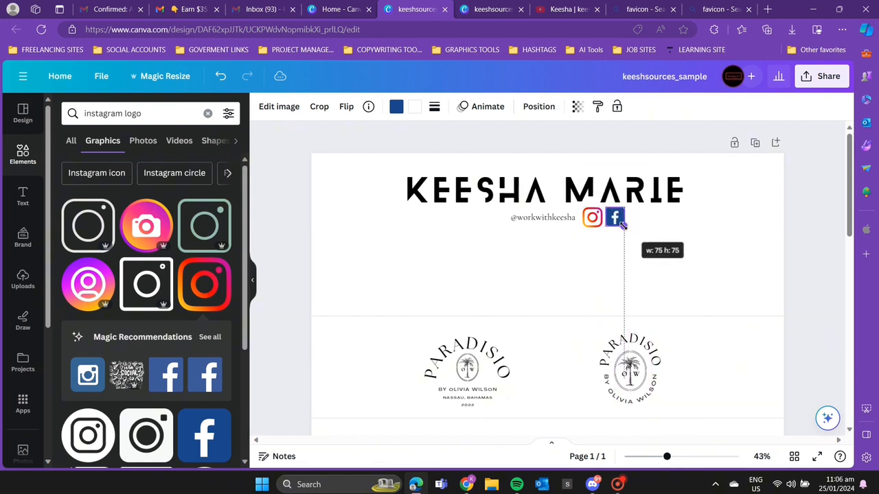
click(569, 257)
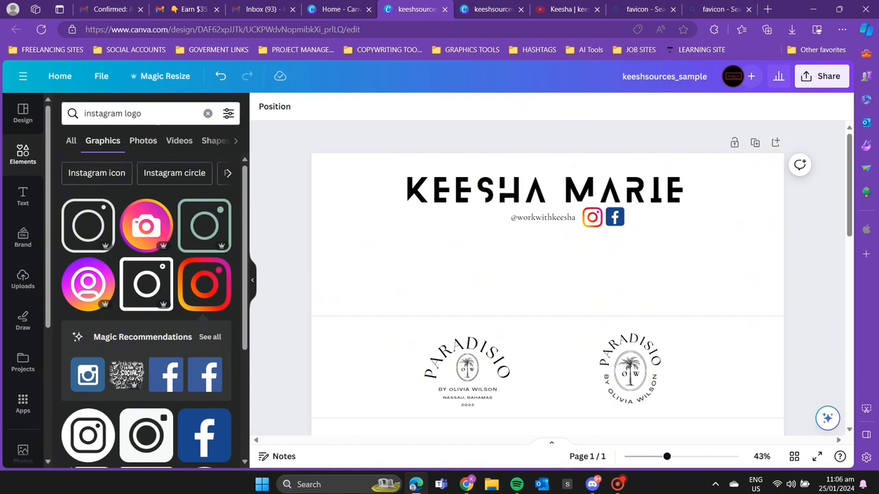
- Search the graphics library for "tiktok logo"
click(137, 113)
text(ti)
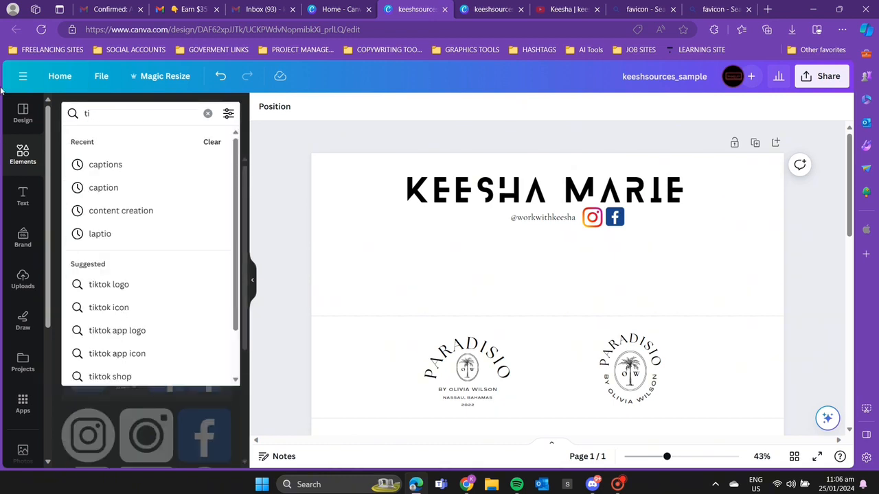
text(ktok logo)
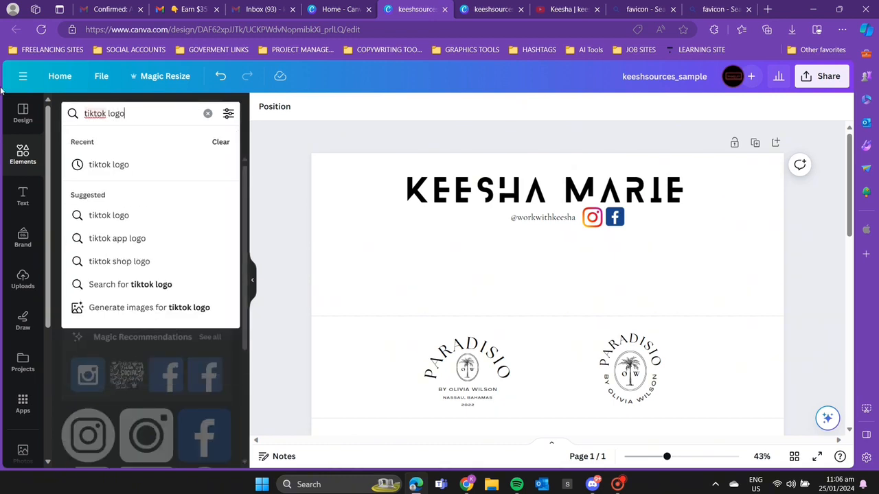
key(Return)
- Add the black TikTok note logo, shrink it to about 63 × 72 and place it beside the Facebook icon
click(81, 218)
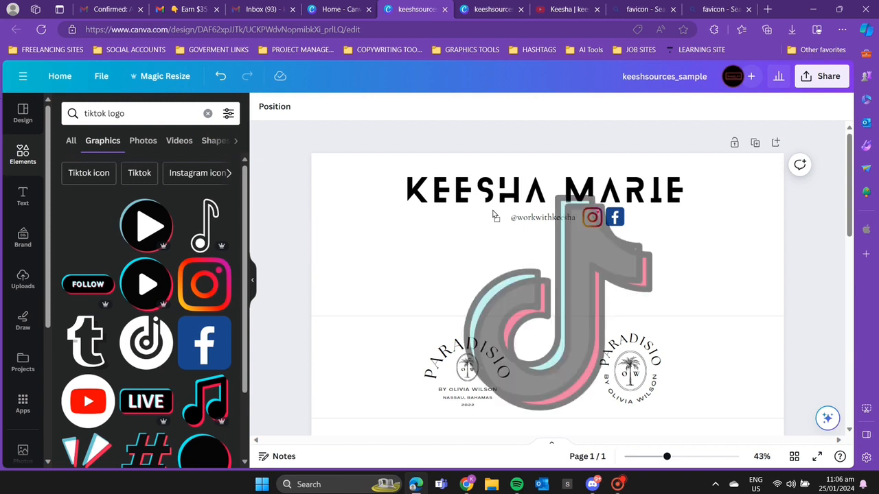
drag(669, 201, 518, 372)
drag(494, 410, 642, 227)
click(644, 226)
click(636, 218)
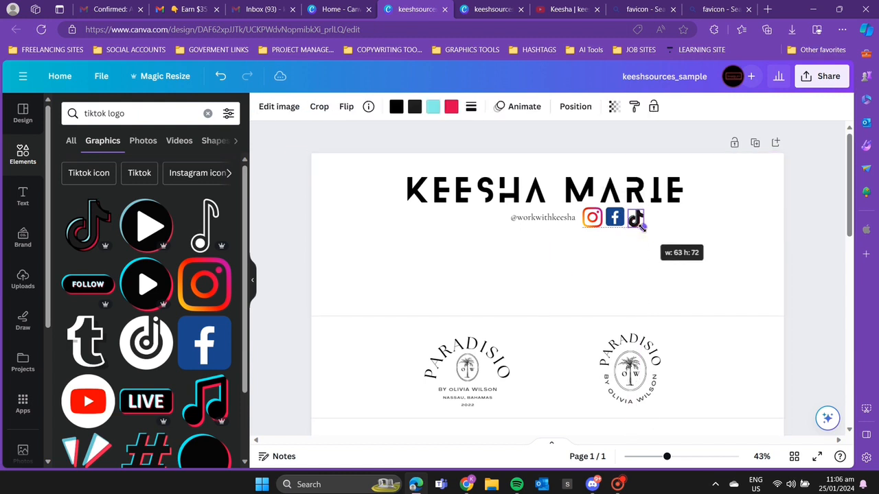
click(688, 245)
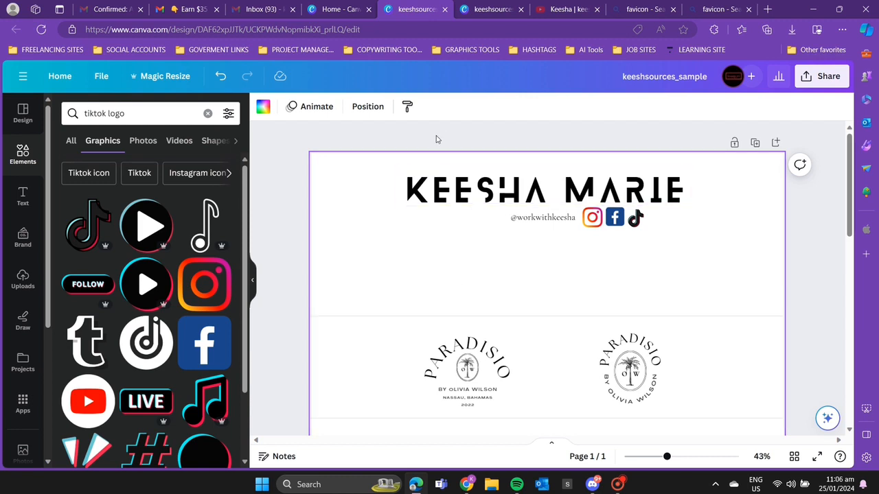
- Compare with the finished board and raise the header's divider line to just below the social handle and icons
click(488, 9)
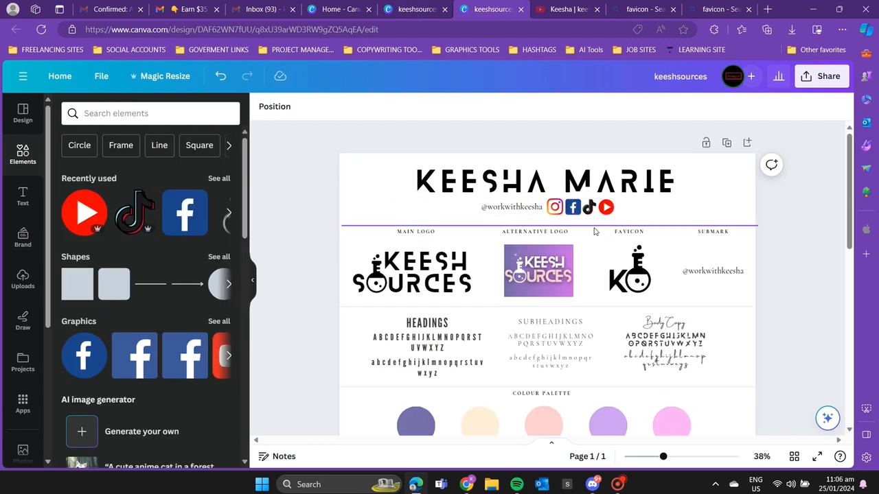
click(397, 11)
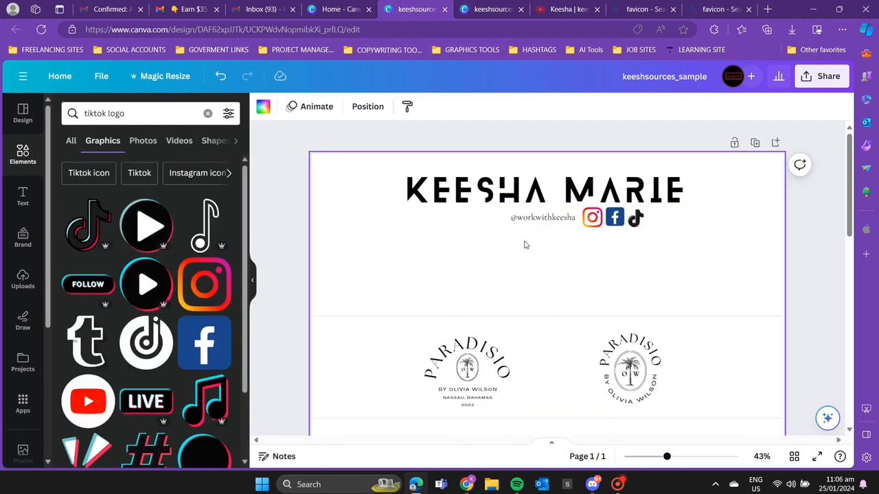
drag(564, 319, 563, 237)
click(385, 267)
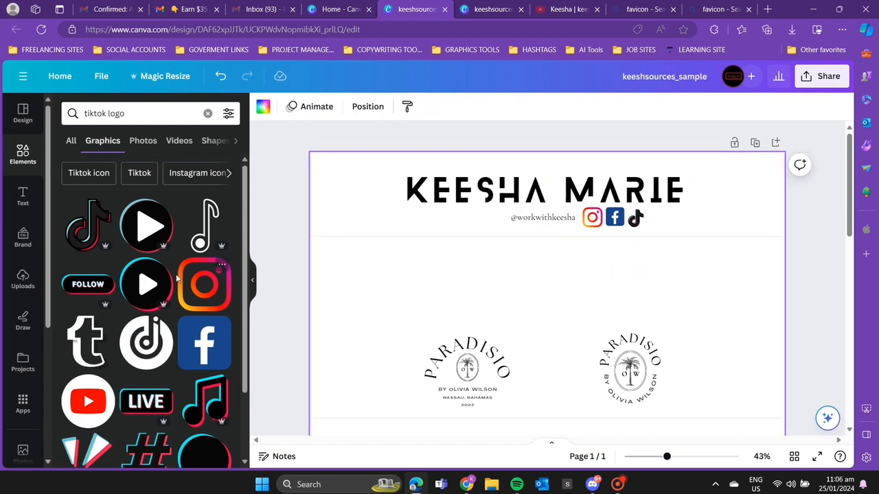
drag(86, 418, 365, 212)
drag(402, 273, 385, 240)
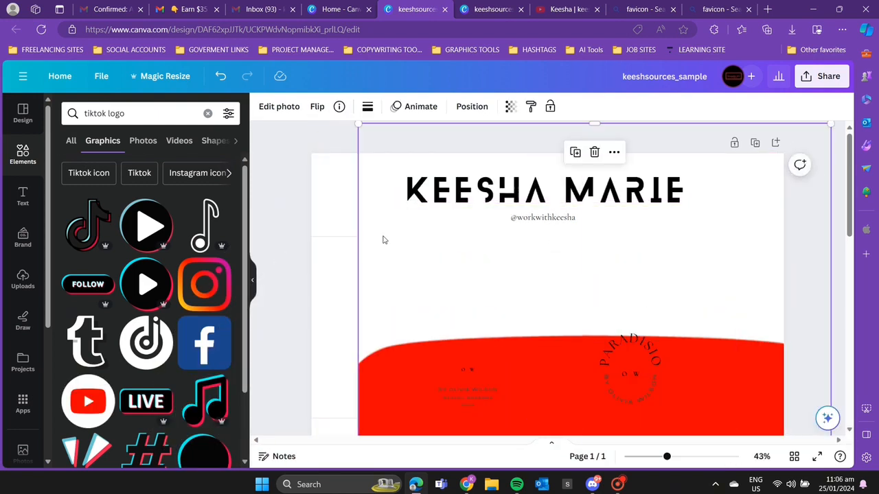
drag(360, 120, 596, 439)
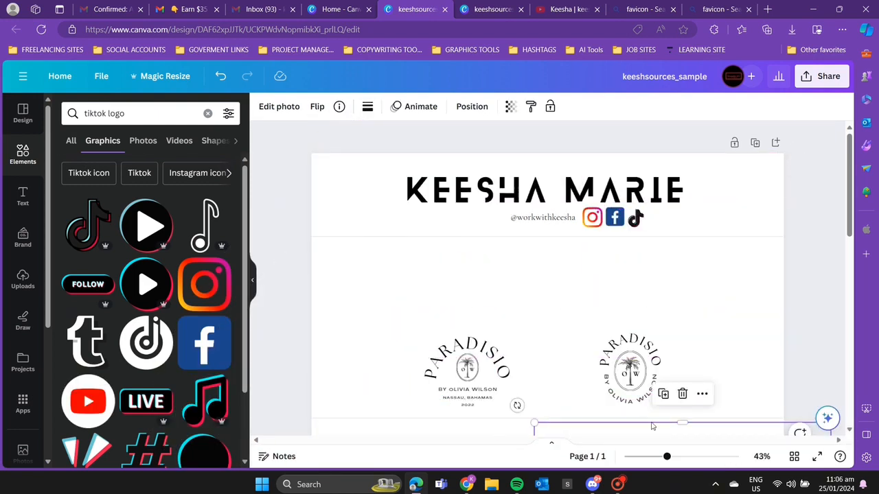
key(Escape)
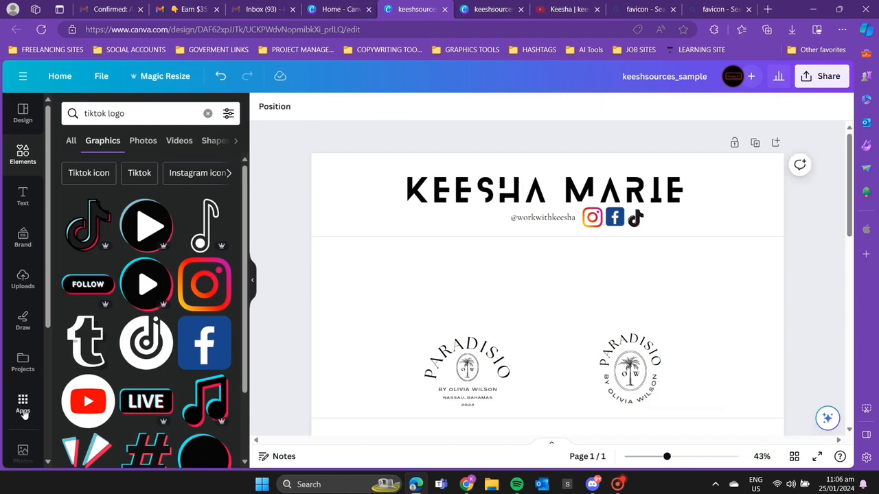
- Add the white-circle YouTube logo to the page and shrink it substantially
drag(106, 396, 309, 305)
drag(113, 396, 304, 254)
drag(84, 402, 495, 344)
scroll(508, 330, down, 5)
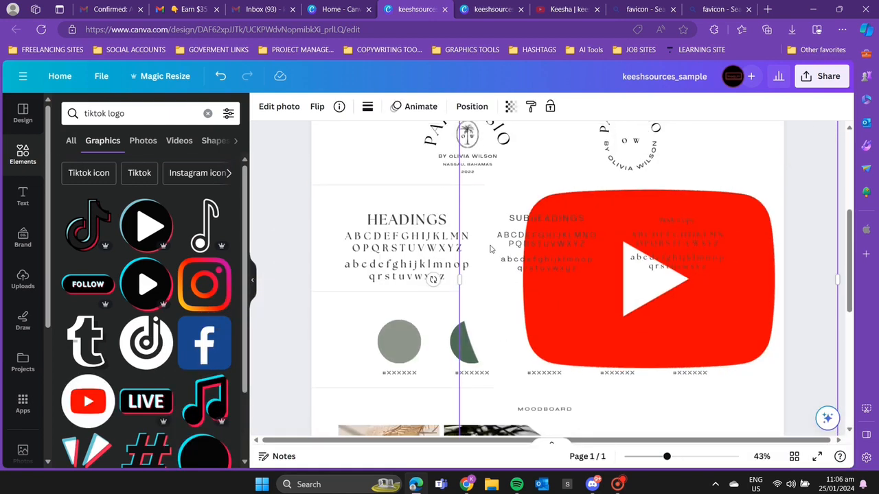
scroll(490, 248, up, 1)
drag(460, 134, 699, 375)
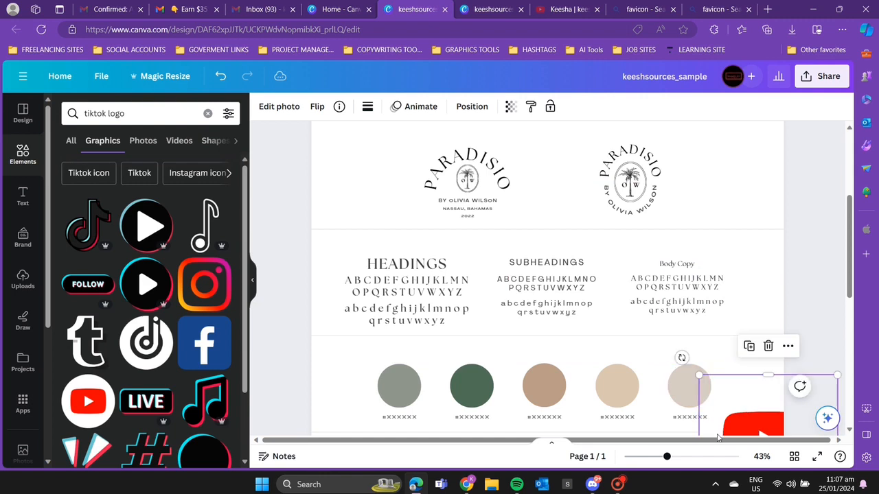
- Move the YouTube logo up into the header and shrink it to icon size beside the TikTok icon
drag(717, 438, 668, 239)
scroll(604, 280, up, 3)
drag(599, 182, 690, 275)
drag(703, 303, 660, 185)
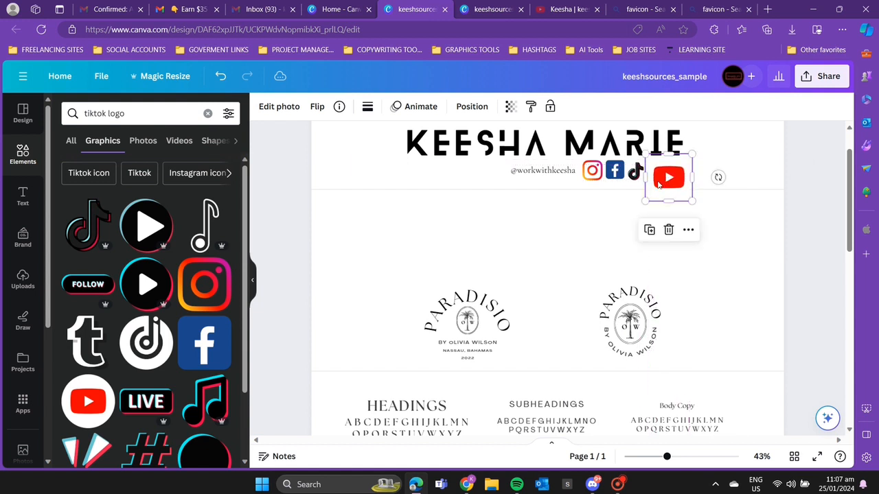
drag(645, 157, 659, 171)
drag(676, 186, 662, 170)
click(579, 235)
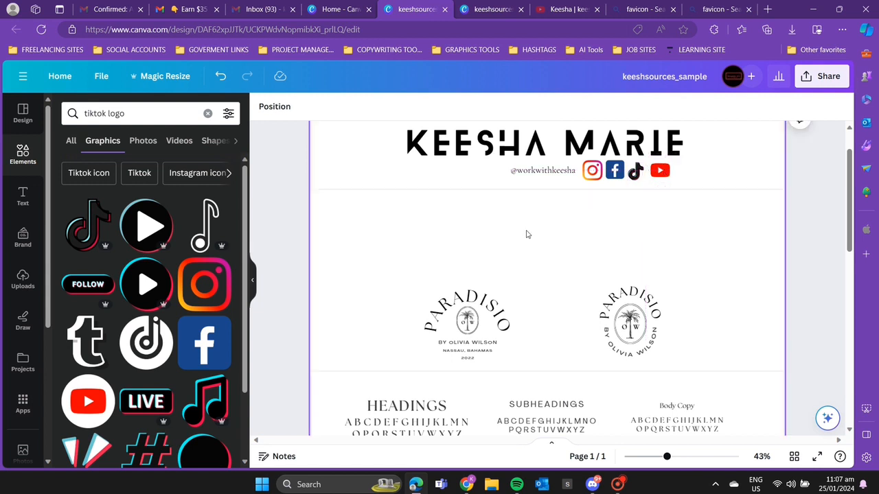
- Shift the social handle and its four icons together so the row is centred beneath the name, just above the divider line
scroll(473, 263, up, 1)
drag(692, 269, 497, 203)
drag(594, 217, 559, 220)
drag(666, 241, 711, 243)
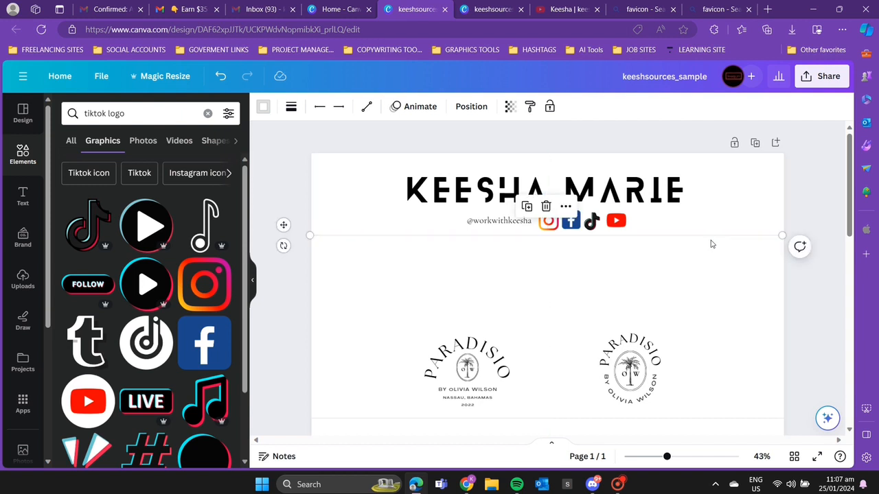
click(568, 285)
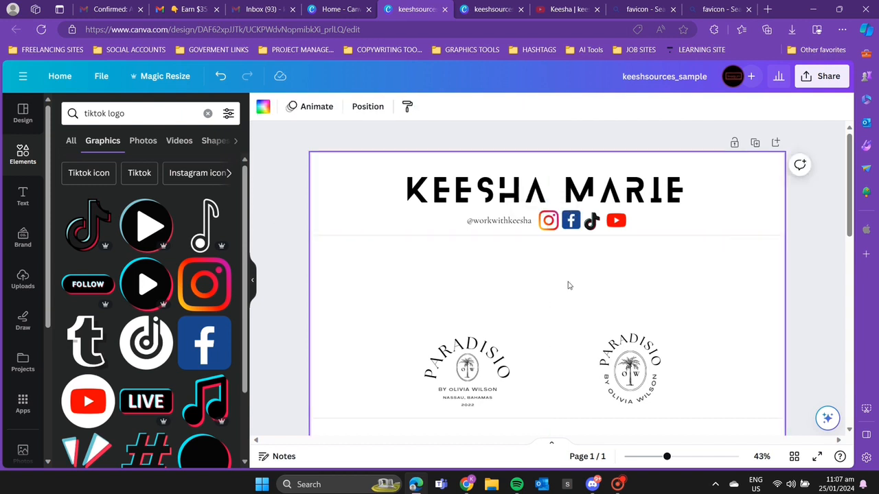
click(663, 240)
click(629, 292)
- Delete both Paradisio sample logos and the leftover 2022 text from the logo section
scroll(467, 302, down, 1)
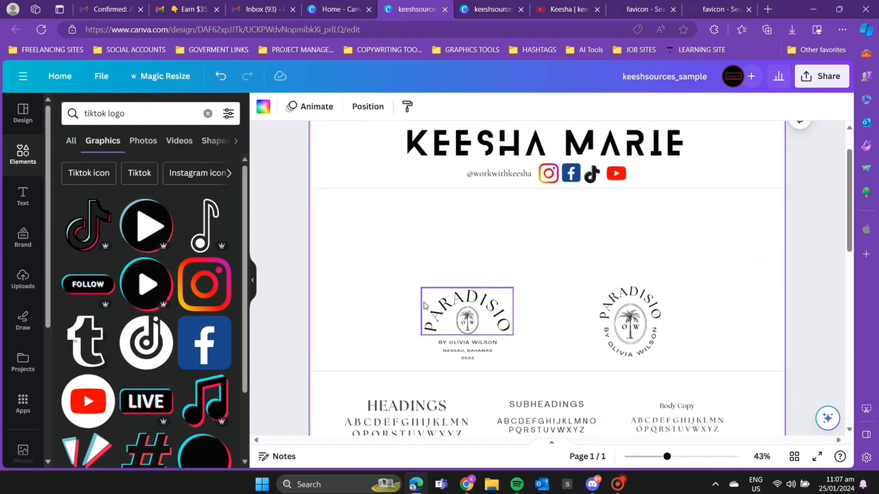
drag(400, 286, 523, 352)
key(Delete)
drag(547, 279, 678, 349)
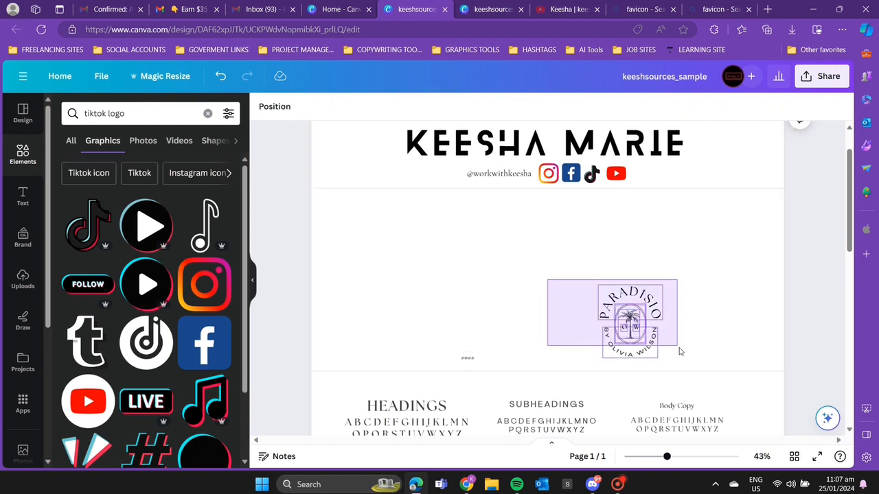
key(Delete)
drag(443, 351, 496, 364)
key(Delete)
scroll(526, 316, up, 1)
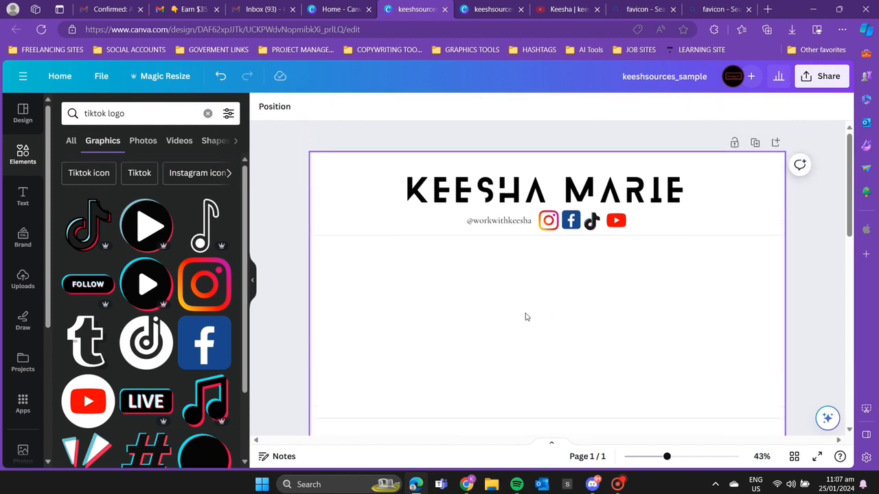
- Consult the finished board, duplicate the social handle text below the divider's left part and change the copy to MAIN LOGO
click(501, 11)
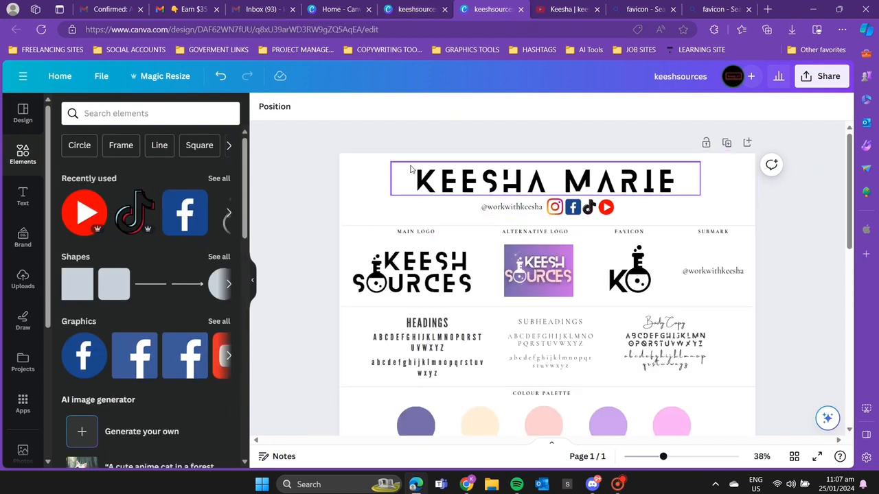
click(409, 11)
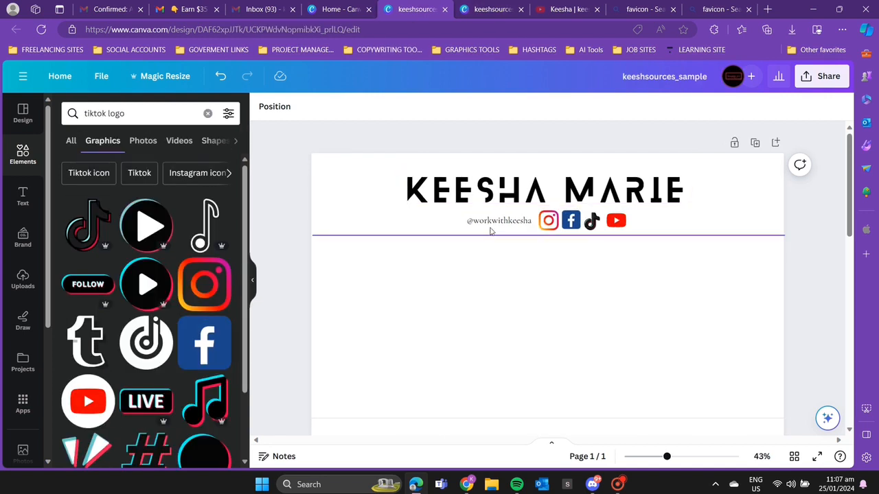
click(494, 221)
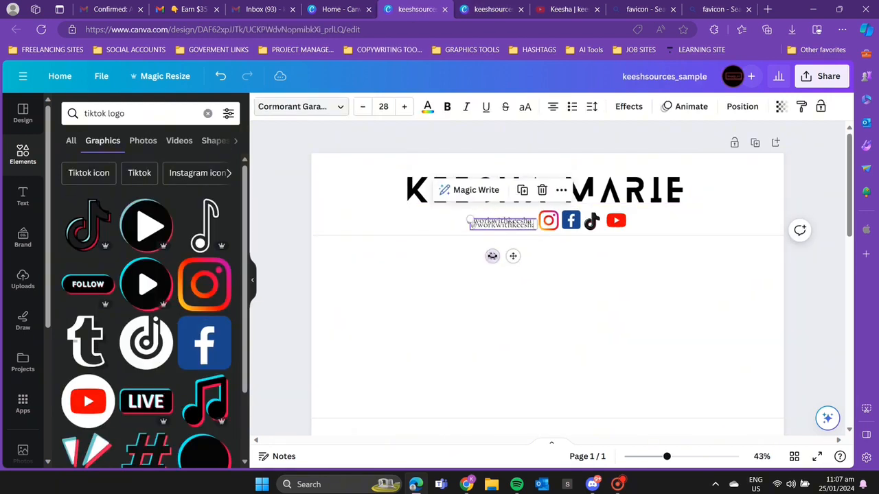
drag(509, 252, 378, 281)
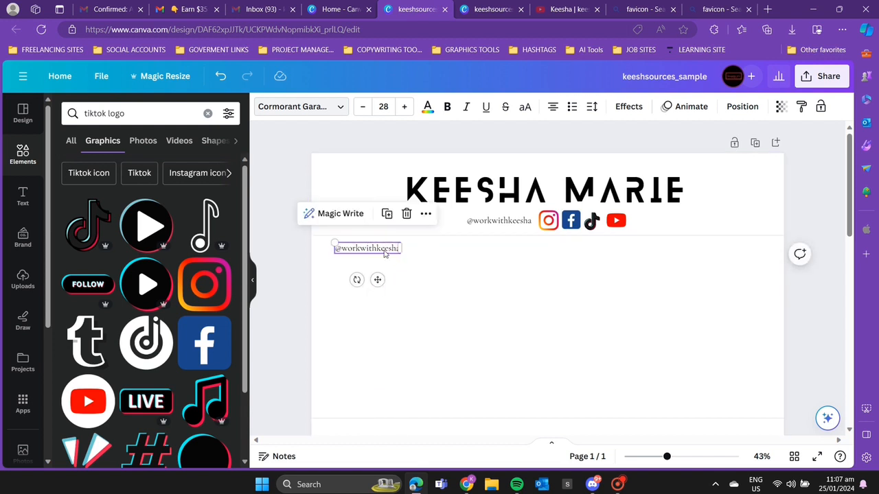
double_click(385, 252)
key(BackSpace)
text(MA)
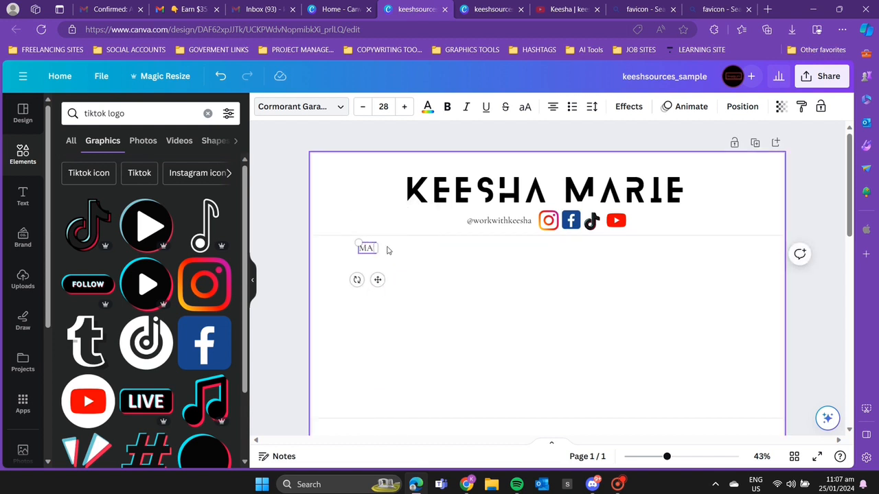
text(IN LOGO)
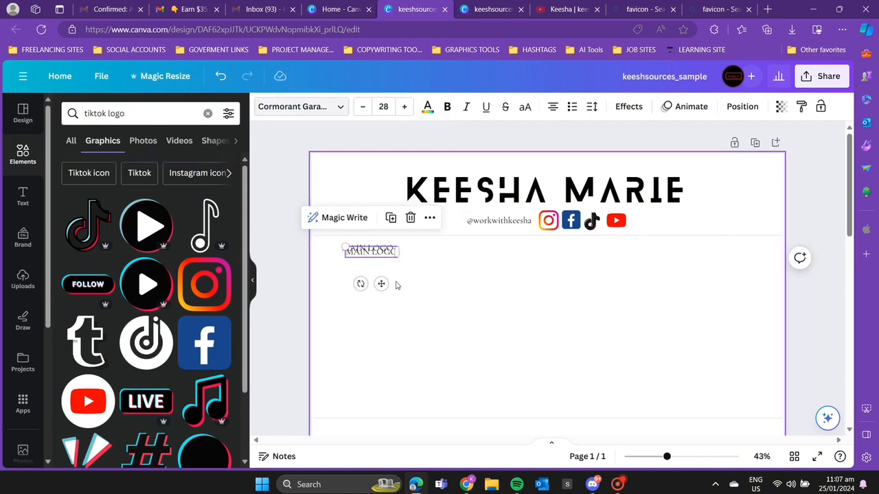
- Duplicate the MAIN LOGO label to its right and change the copy to ALTERNATIVE LOGO
drag(378, 281, 476, 281)
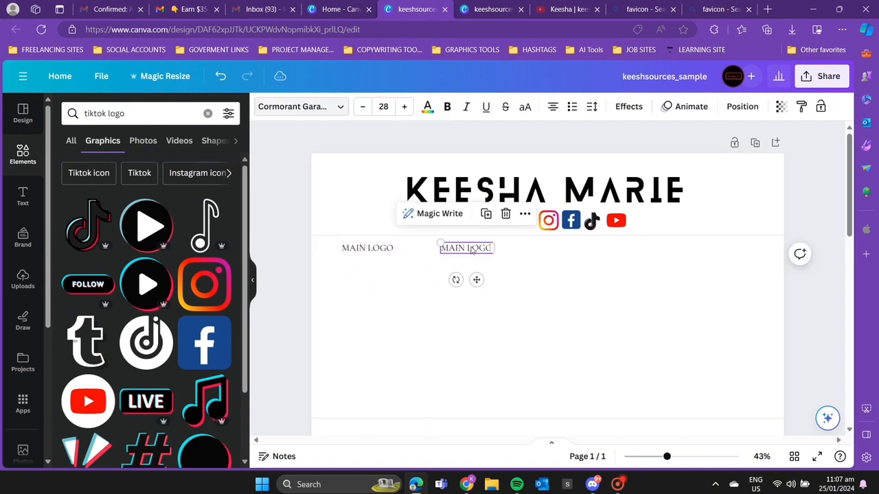
double_click(466, 248)
text(ATIVE)
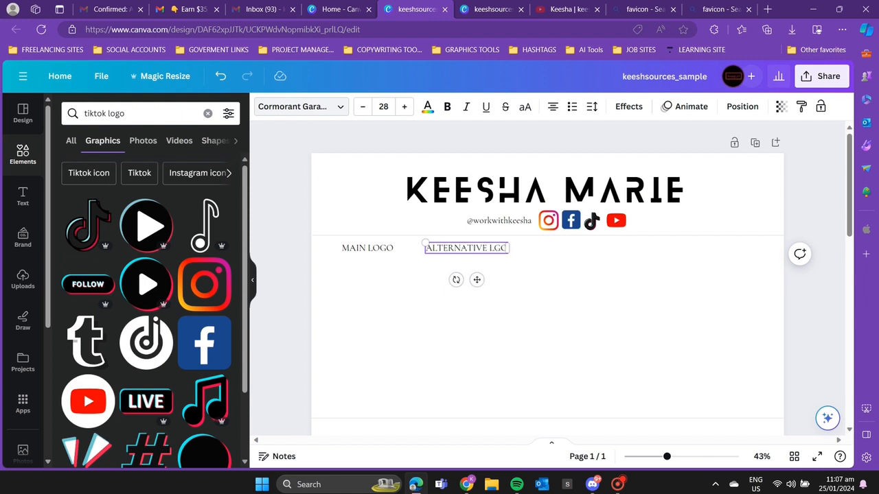
text(LTERNATIVE LOGO)
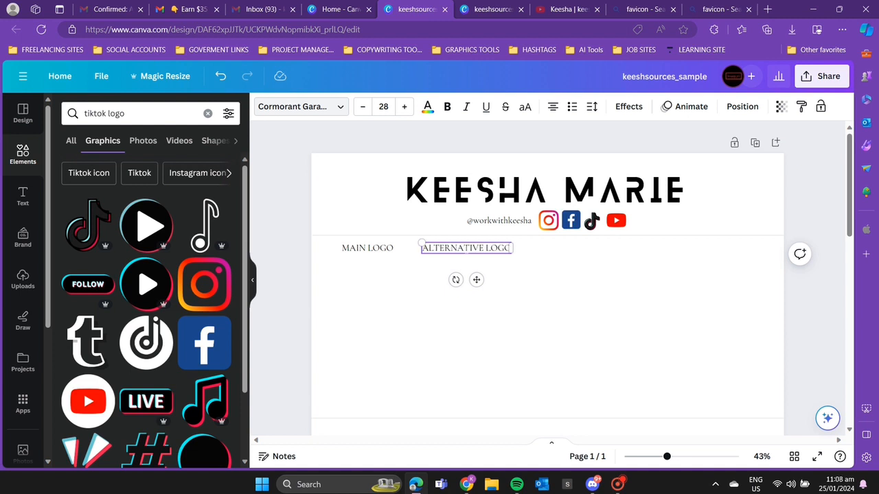
click(586, 266)
- Duplicate the ALTERNATIVE LOGO label to its right and change the copy to FAVICON
click(492, 252)
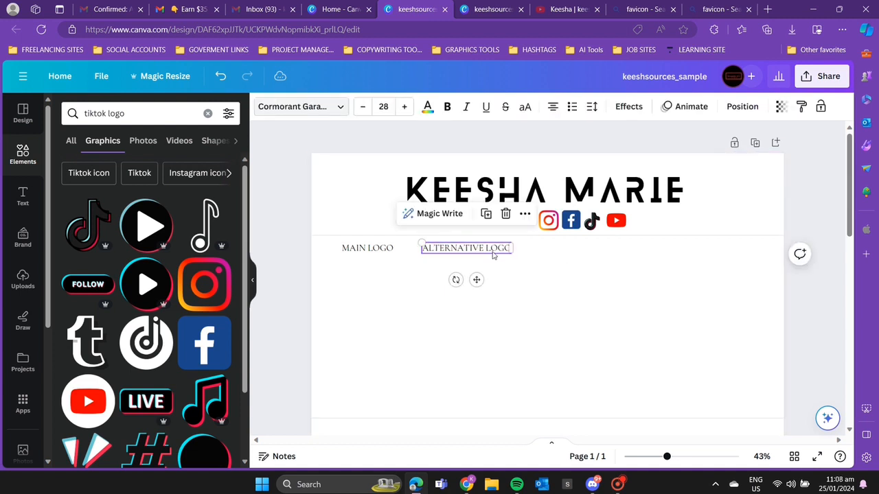
drag(478, 281, 594, 282)
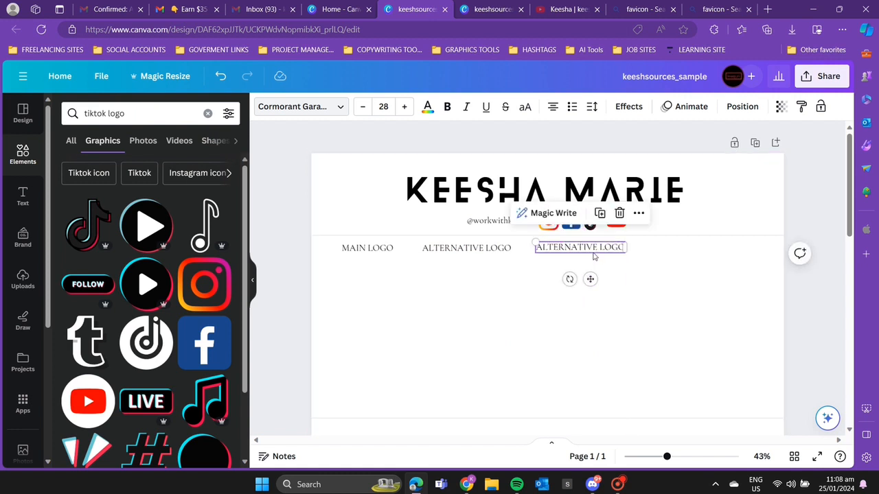
double_click(580, 247)
drag(536, 247, 595, 247)
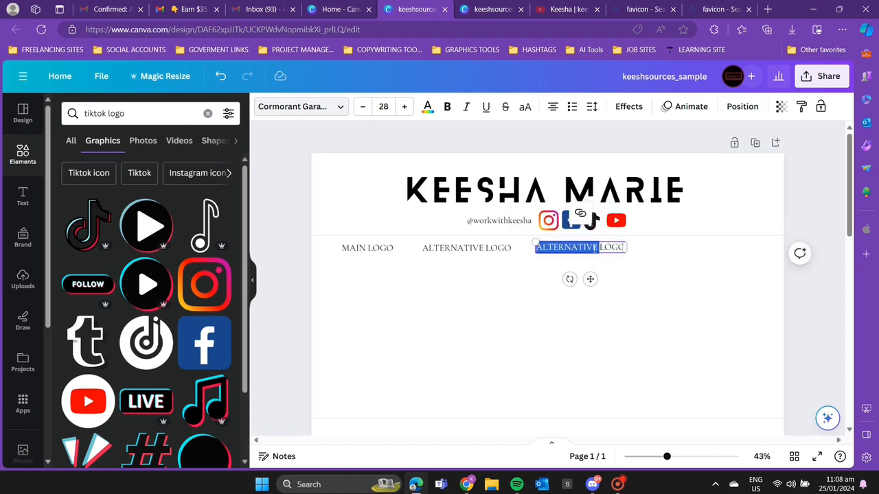
key(BackSpace)
text(FAVICON)
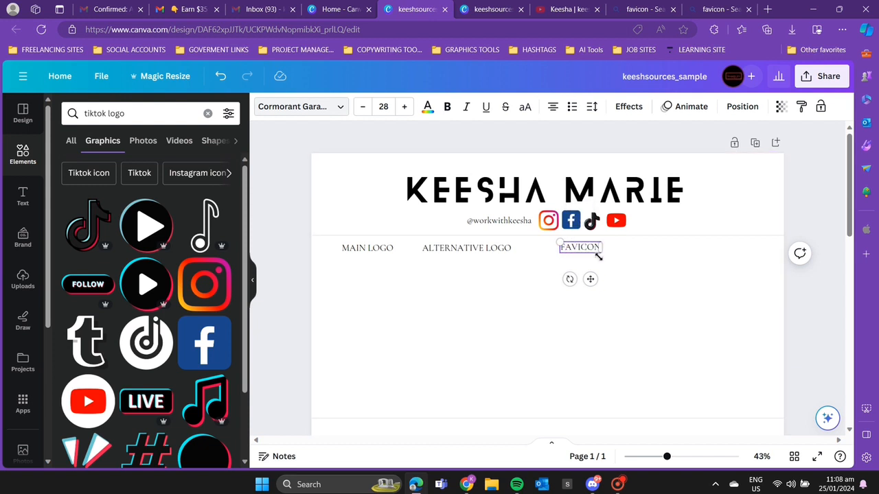
click(586, 260)
- Duplicate the FAVICON label to its right and change the copy to SUBMARK
click(575, 250)
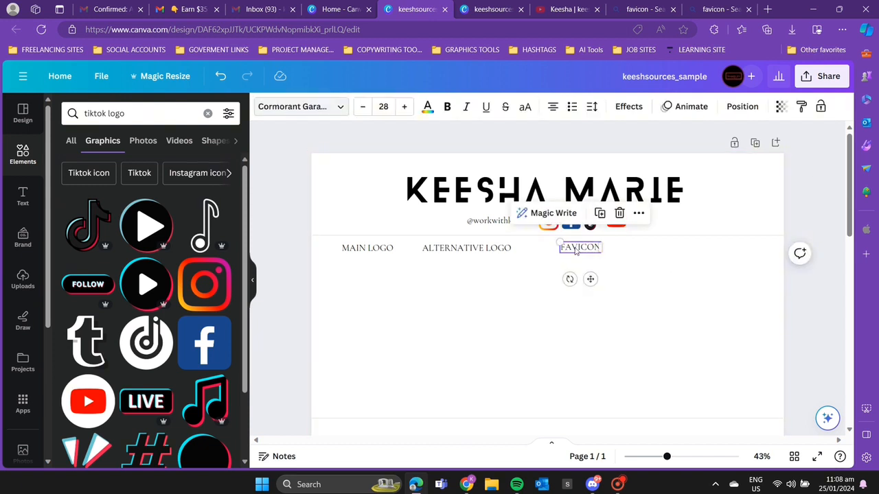
drag(576, 250, 670, 280)
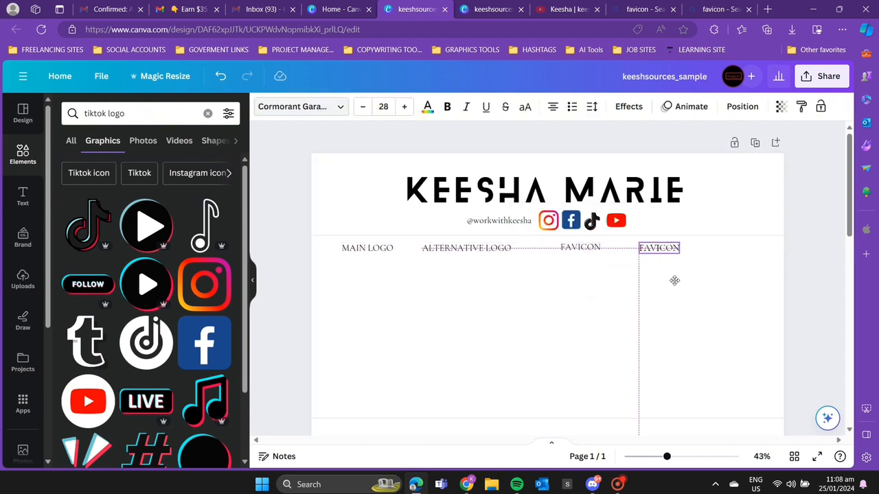
double_click(655, 247)
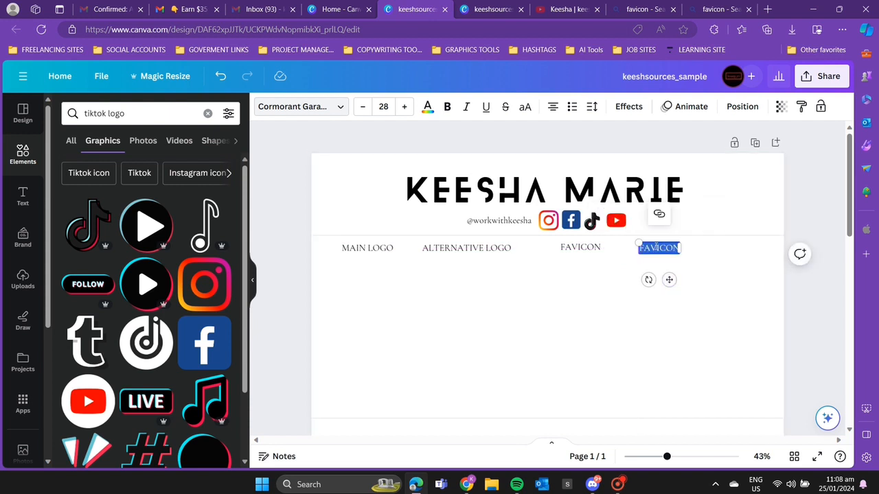
key(BackSpace)
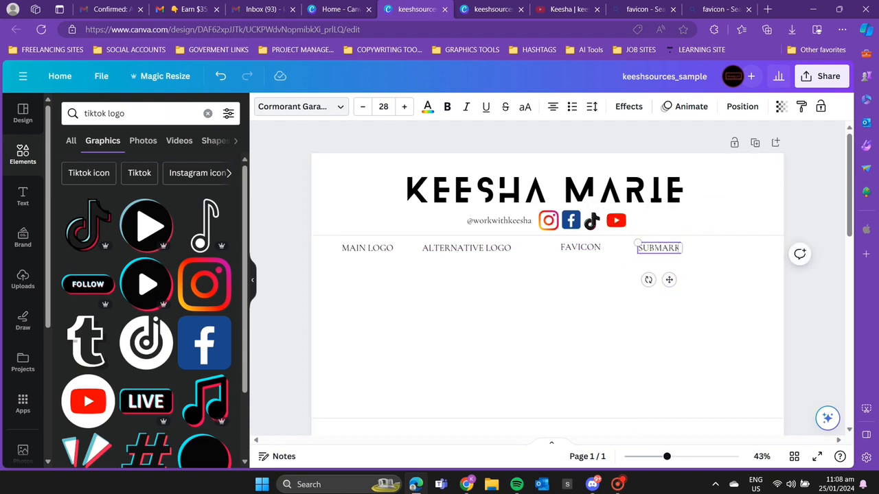
click(405, 277)
- Spread the SUBMARK, FAVICON and ALTERNATIVE LOGO labels rightward so the four logo labels span the row more evenly
drag(653, 251, 731, 251)
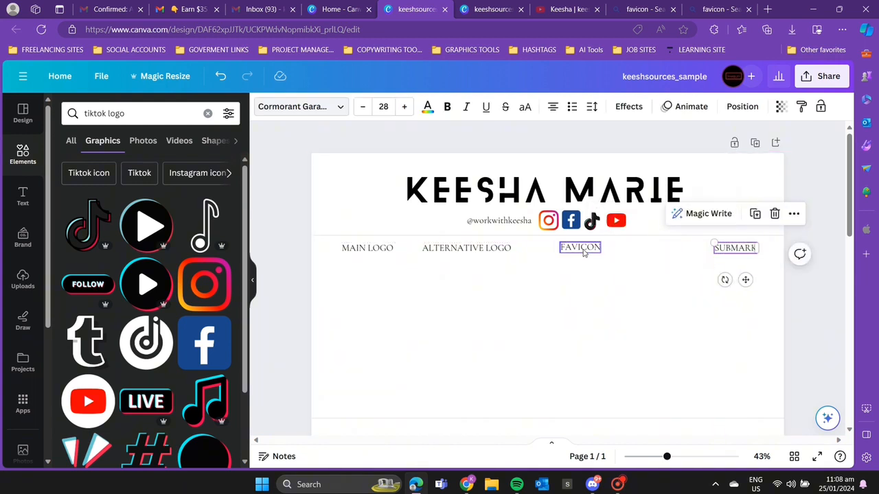
drag(583, 252, 649, 250)
drag(500, 252, 519, 254)
drag(633, 250, 606, 252)
click(496, 256)
drag(496, 255, 497, 256)
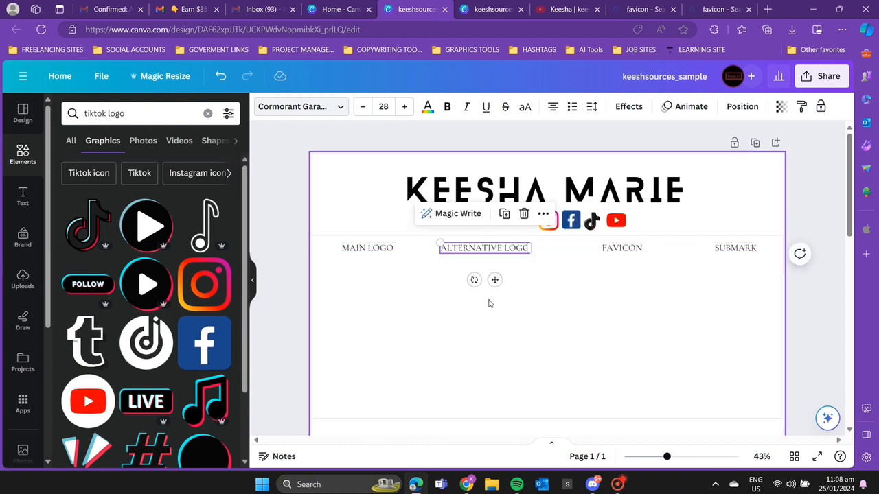
click(479, 300)
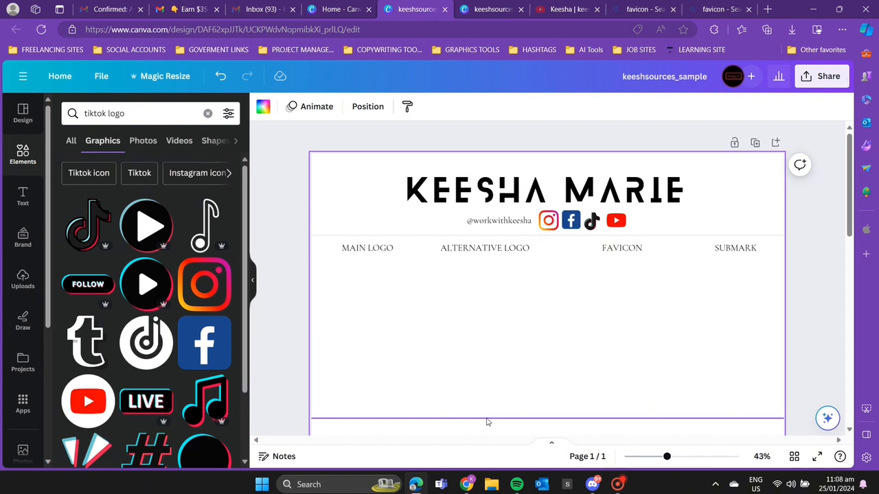
- Move the divider under the logo section up closer to the labels and compare the layout with the finished board
drag(487, 422, 499, 345)
click(459, 318)
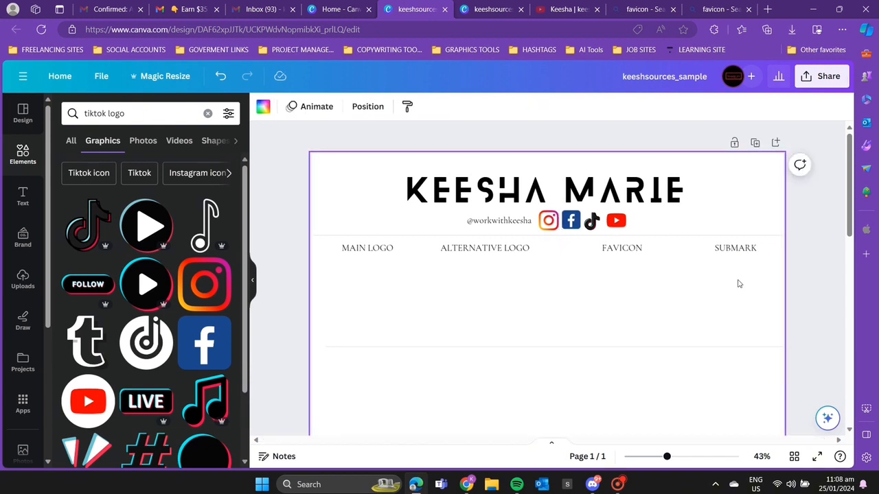
click(491, 9)
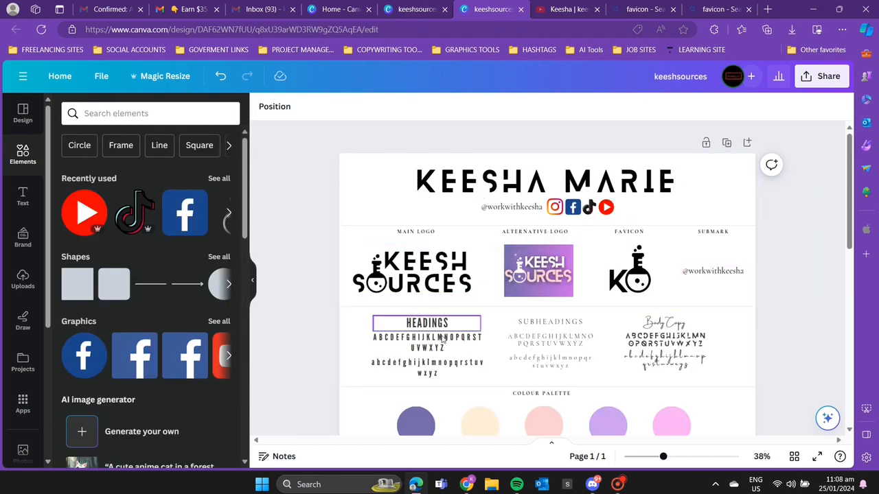
scroll(542, 329, down, 2)
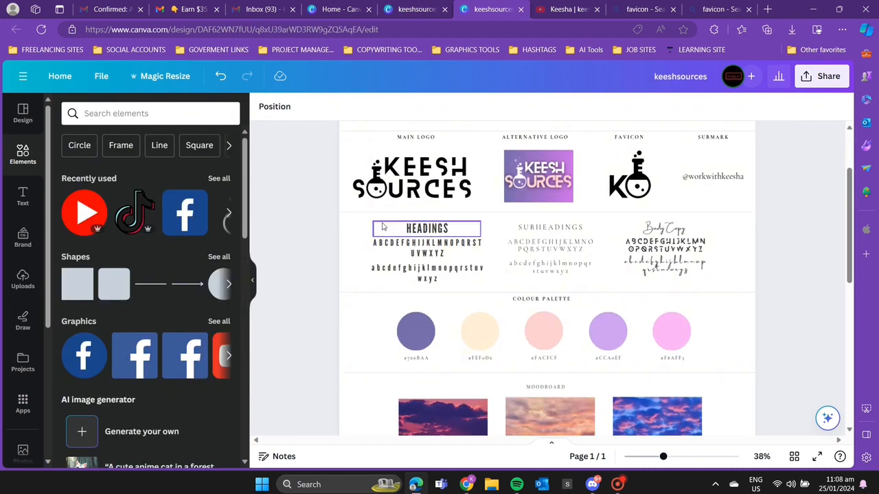
scroll(408, 197, up, 1)
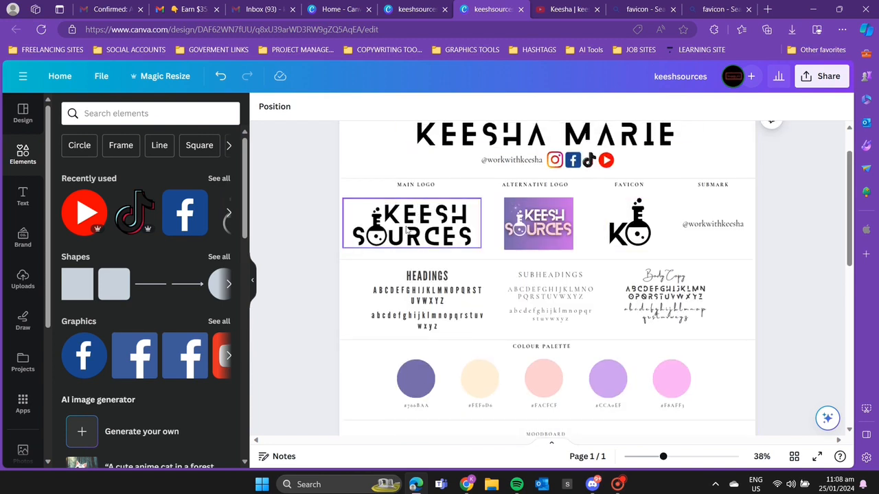
click(410, 11)
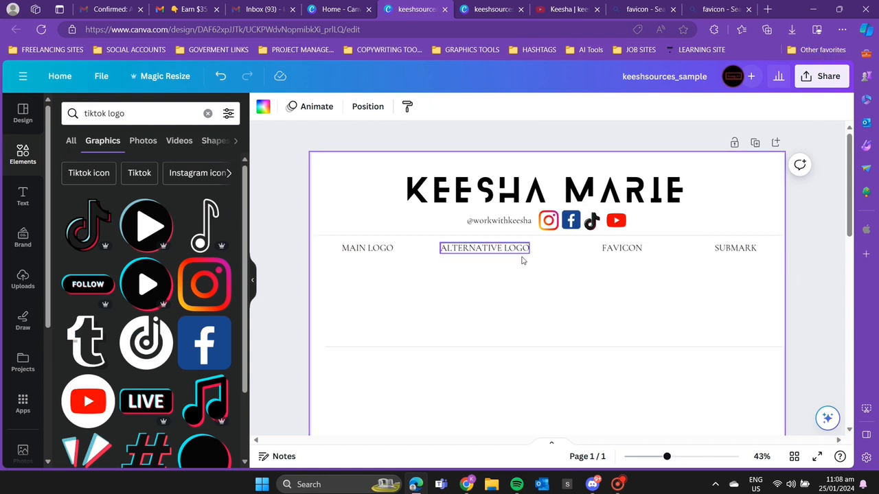
- Move all the heading, subheading and body copy font samples together up to just below the raised divider
scroll(595, 285, down, 1)
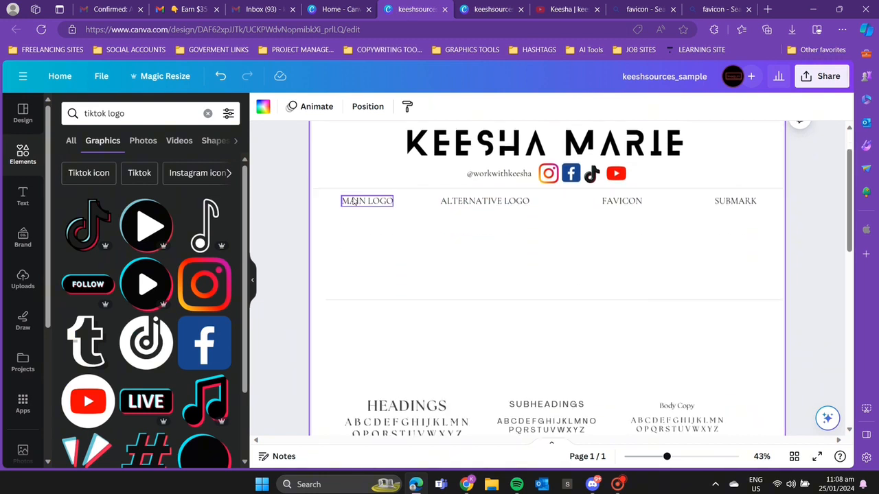
scroll(504, 284, down, 3)
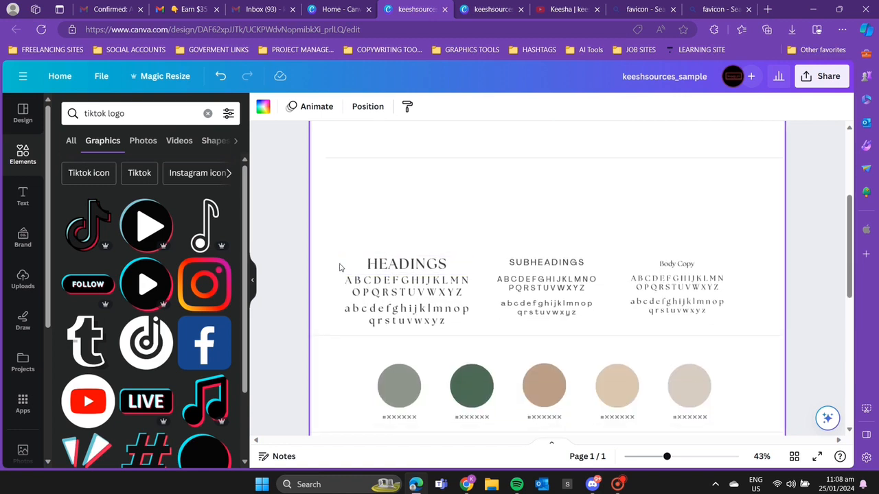
drag(330, 251, 741, 334)
scroll(651, 379, up, 2)
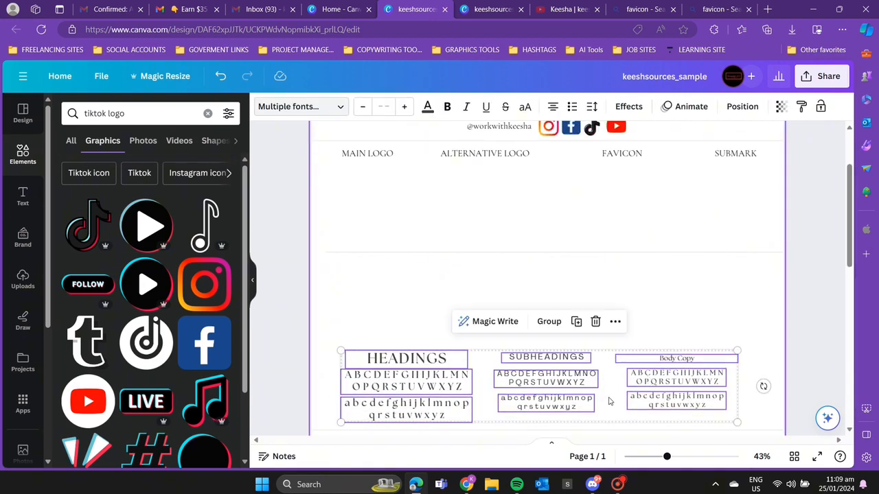
drag(609, 402, 580, 311)
click(463, 366)
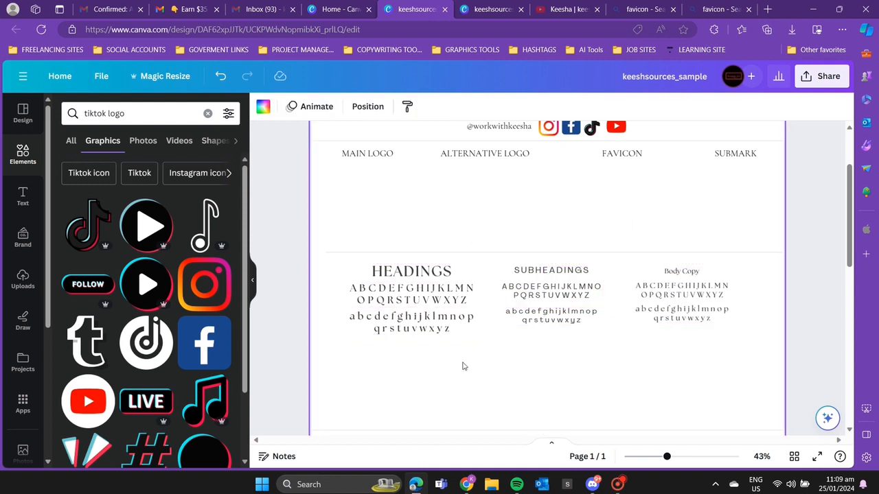
scroll(462, 366, up, 2)
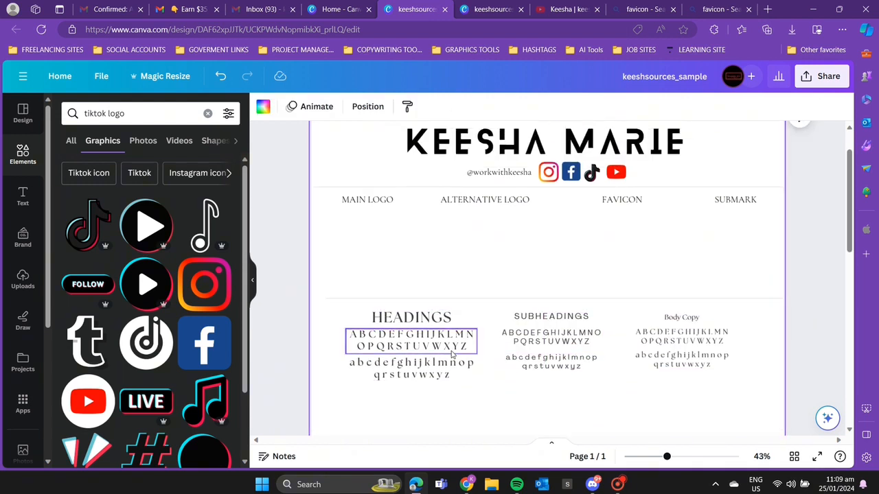
click(393, 343)
click(431, 263)
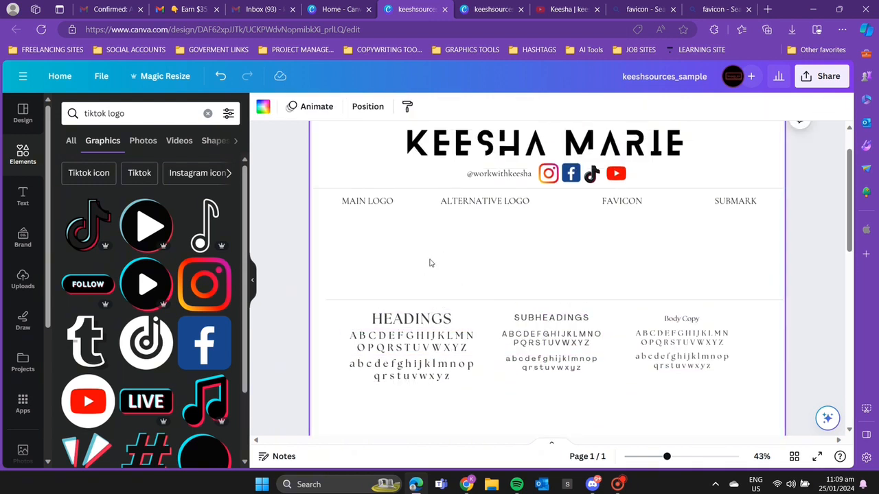
- Search the fonts for LEA and set the HEADINGS title to League Gothic
click(411, 319)
click(340, 109)
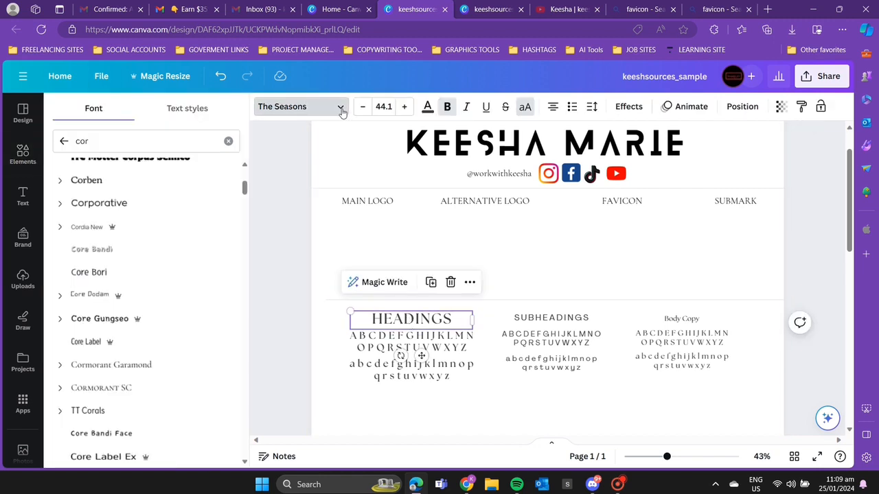
scroll(171, 263, up, 2)
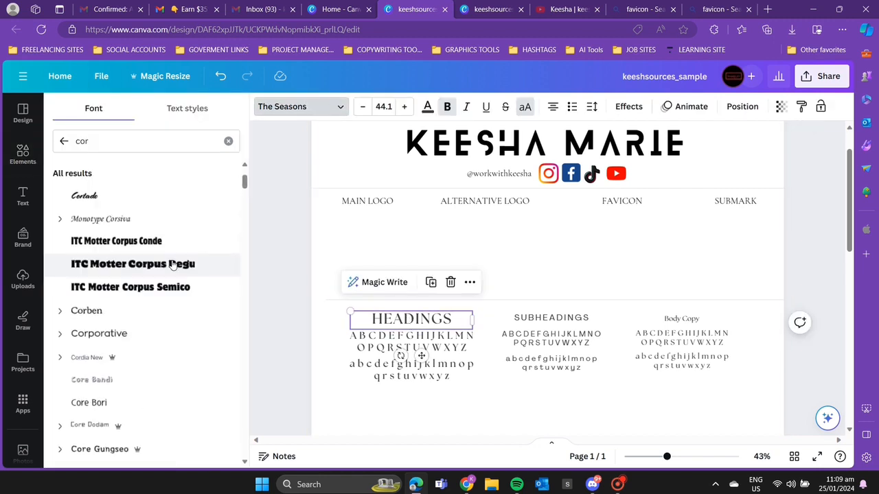
scroll(164, 260, down, 3)
scroll(160, 254, down, 3)
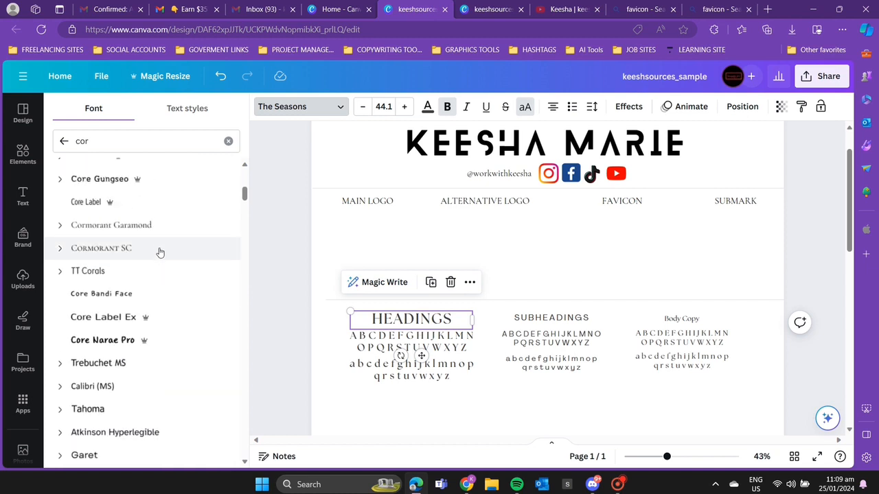
scroll(161, 249, up, 6)
click(228, 140)
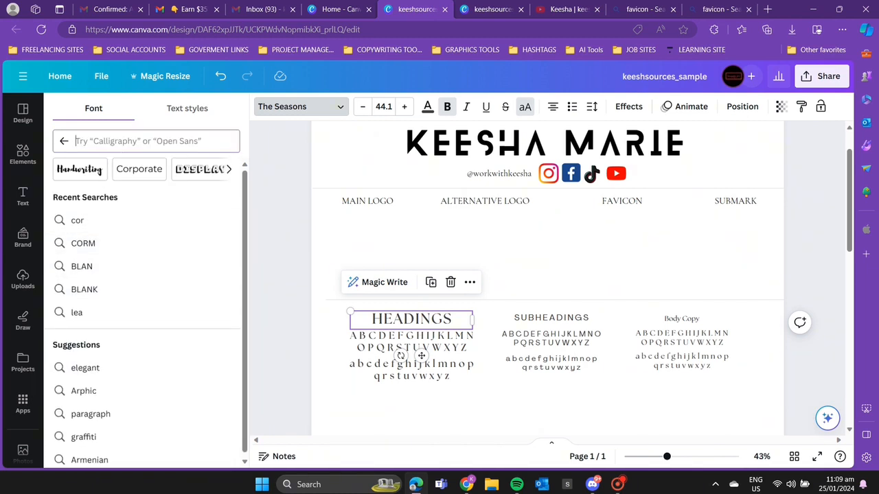
text(LEA)
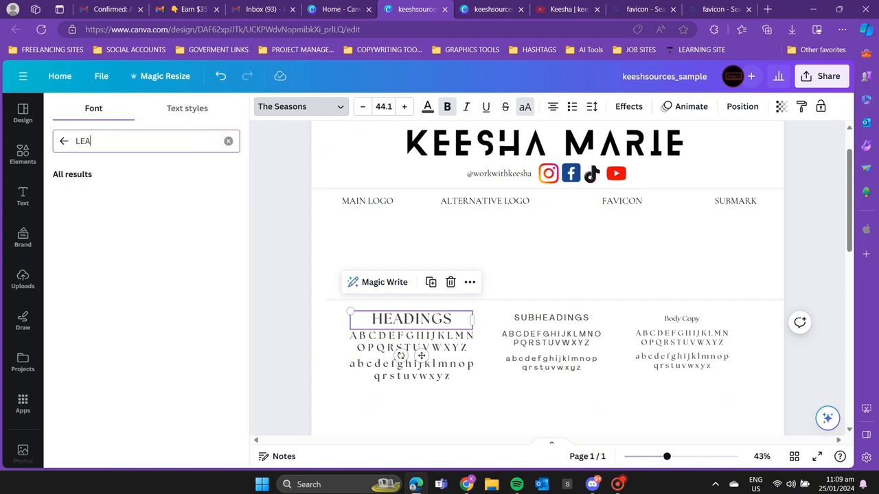
click(88, 197)
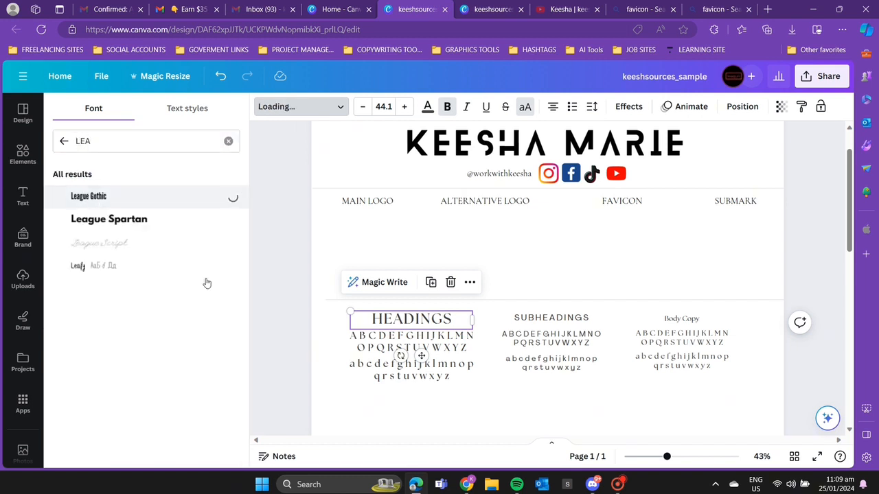
- Apply League Gothic to the uppercase and lowercase alphabet samples under HEADINGS
click(350, 347)
click(126, 196)
click(352, 367)
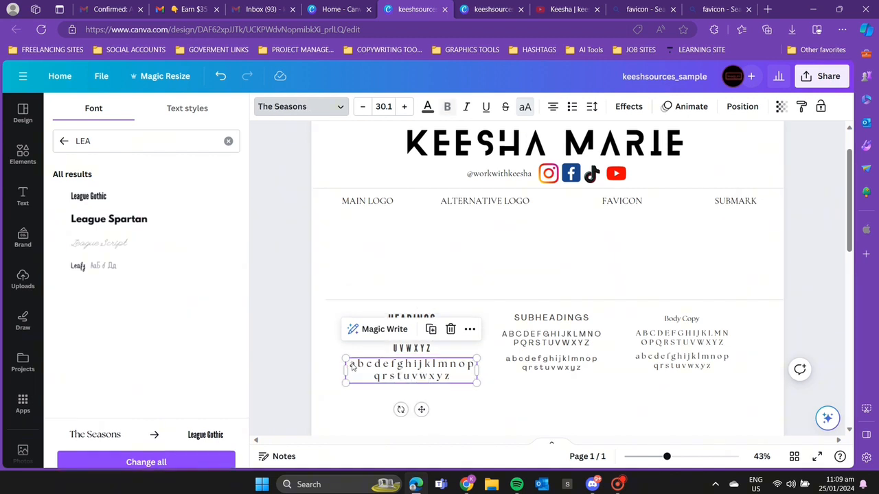
click(110, 198)
- Search the fonts for CORM and set the SUBHEADINGS title and its uppercase alphabet to Cormorant Garamond
click(541, 320)
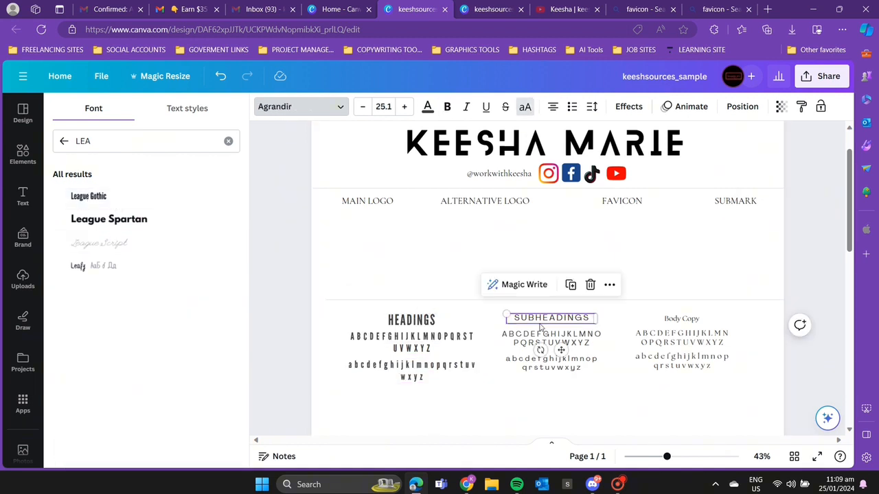
click(228, 140)
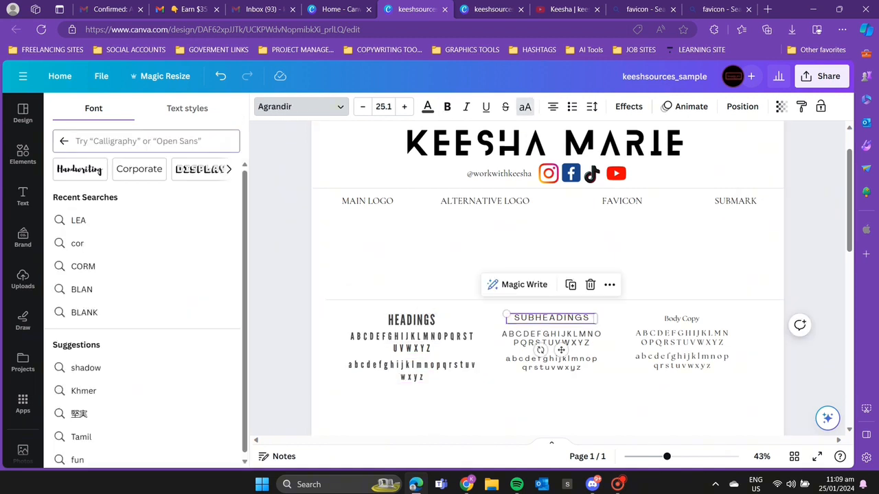
text(CORM)
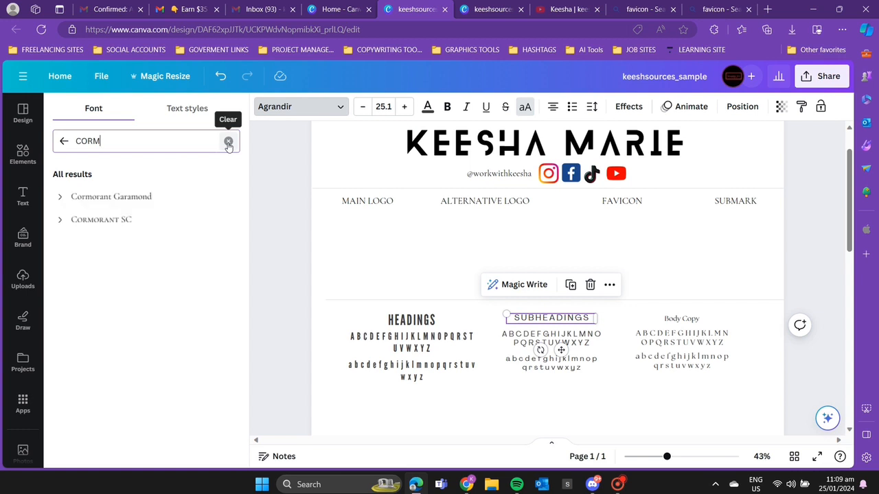
click(141, 198)
click(508, 346)
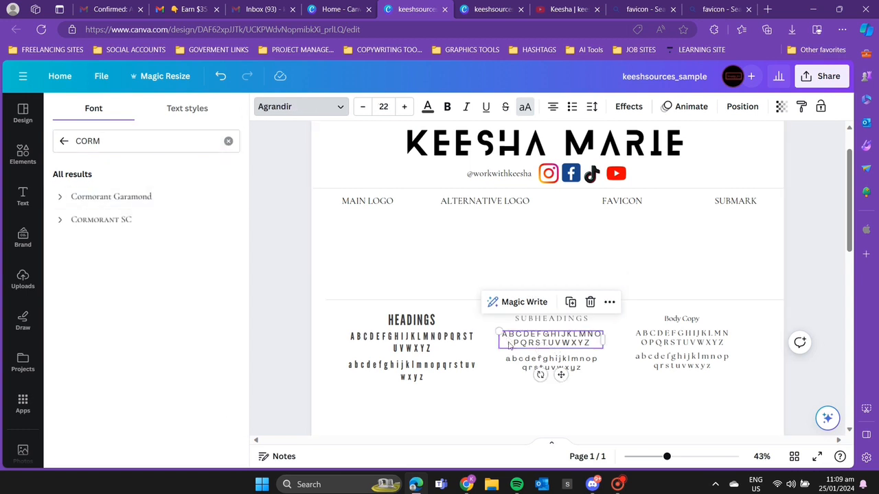
click(141, 202)
click(542, 361)
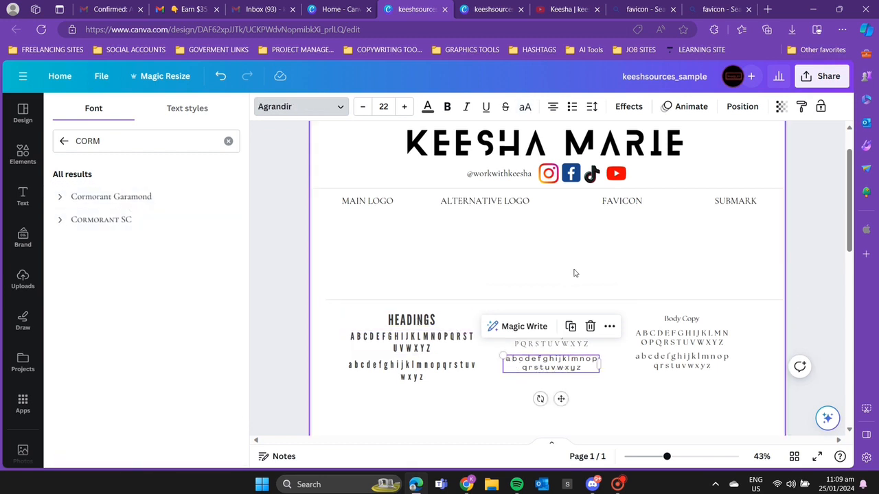
- Search the fonts for BLAN and apply Blanka to the Body Copy title and its uppercase alphabet
click(666, 320)
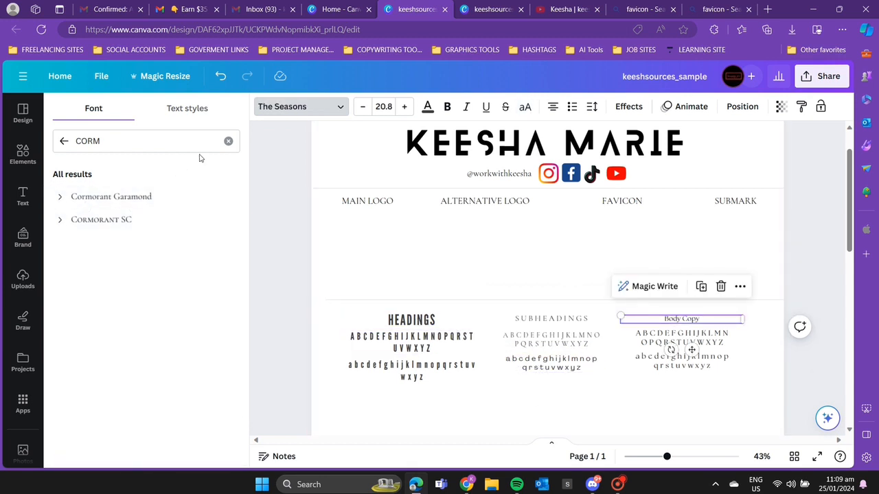
click(228, 142)
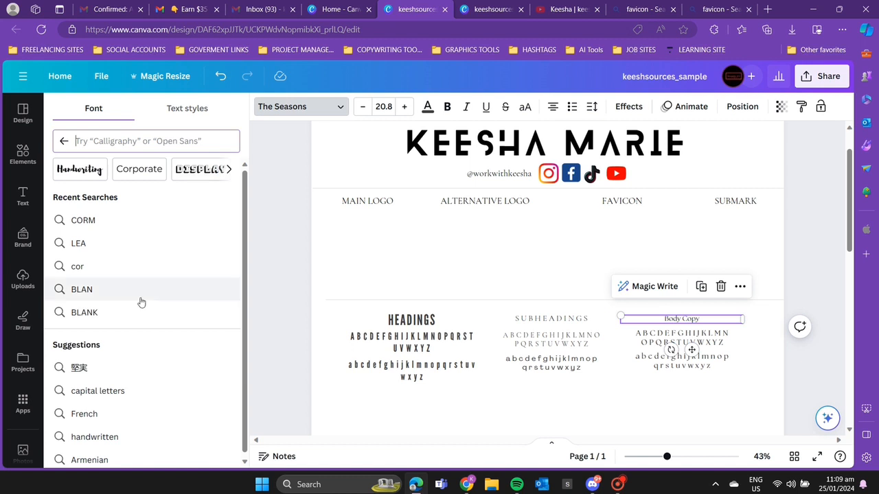
scroll(127, 335, down, 1)
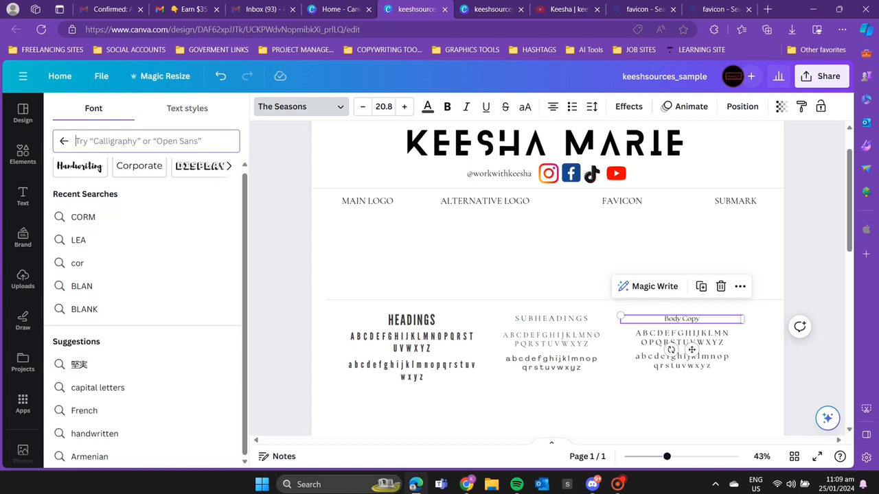
text(B)
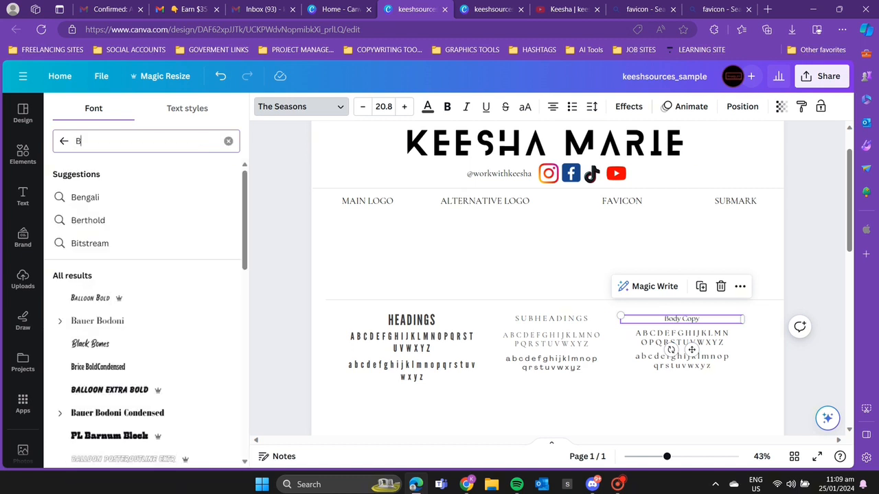
text(LAN)
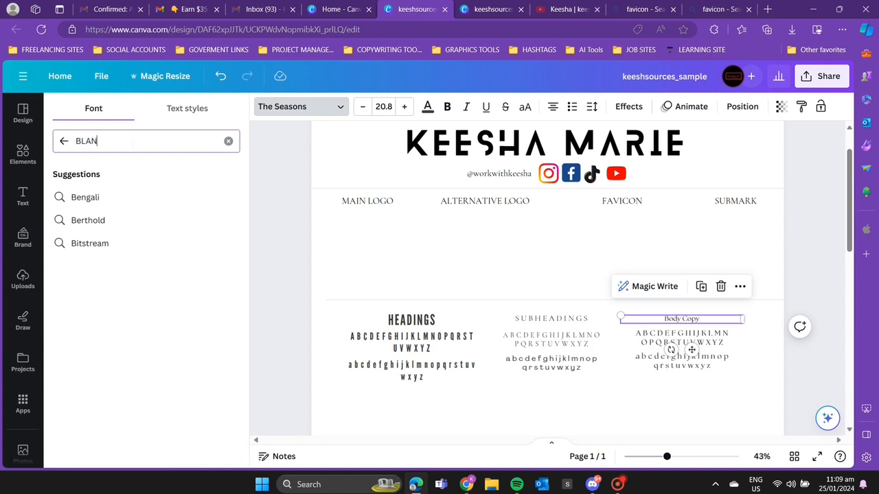
click(96, 196)
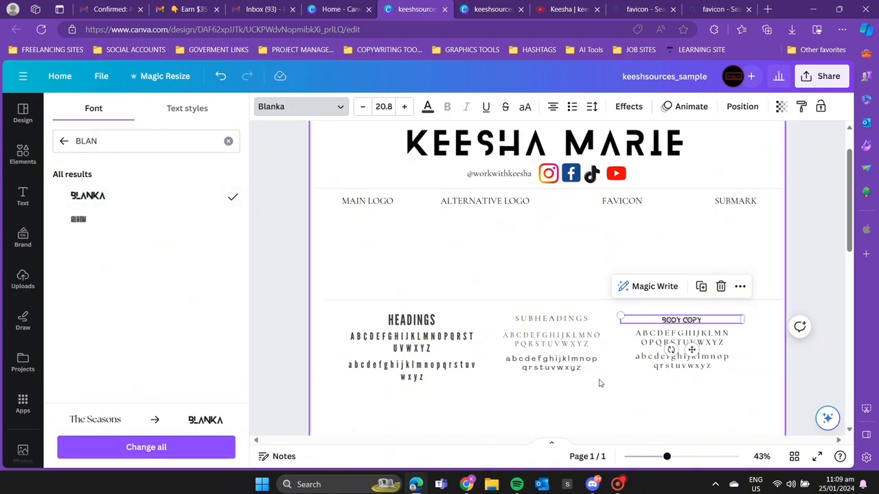
click(687, 337)
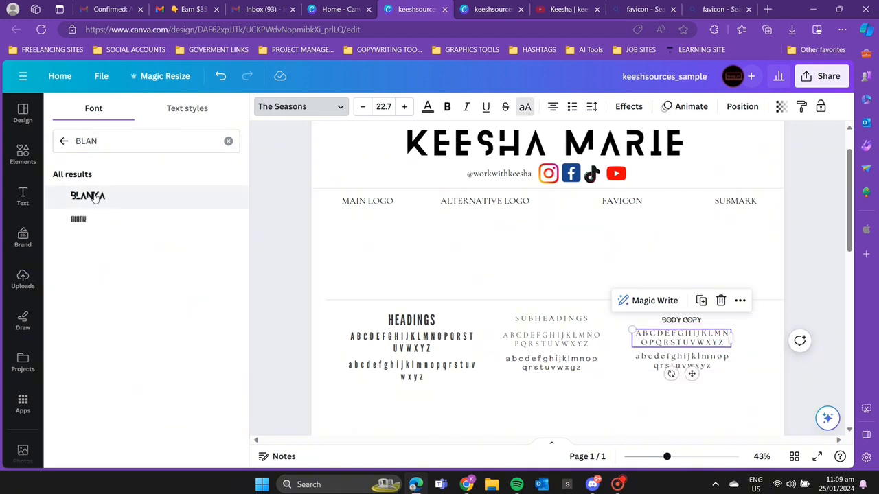
click(96, 195)
click(667, 321)
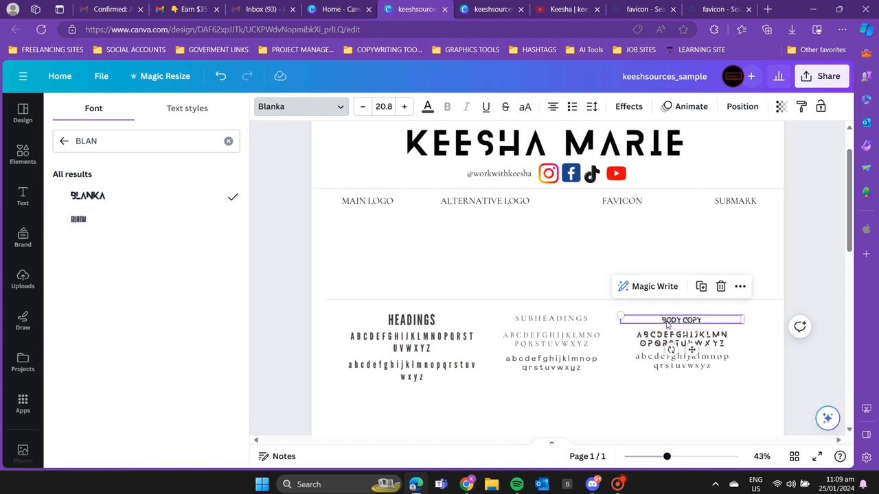
- Search the fonts for AMS and apply Amsterdam Three to the body copy's lowercase alphabet and its title
click(657, 369)
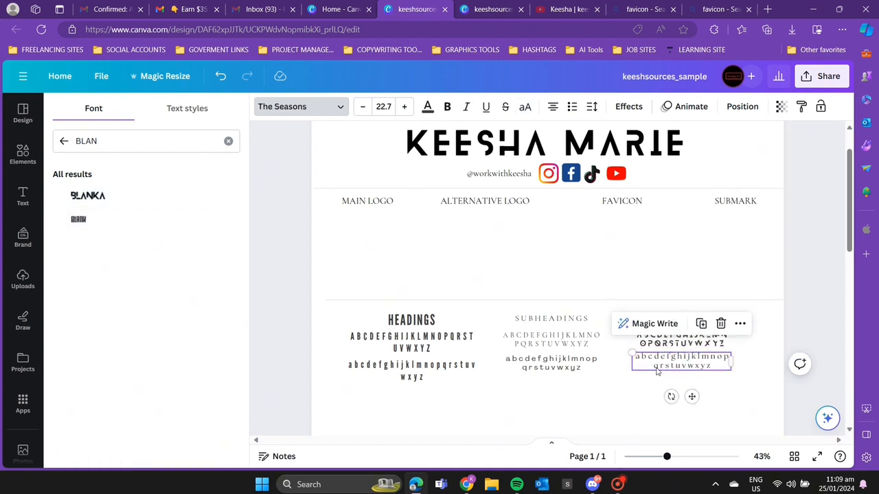
click(228, 141)
text(A)
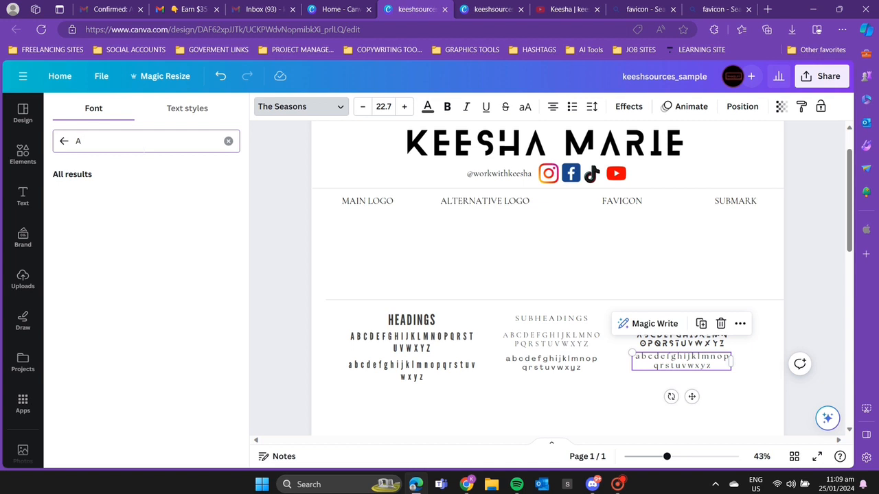
text(MS)
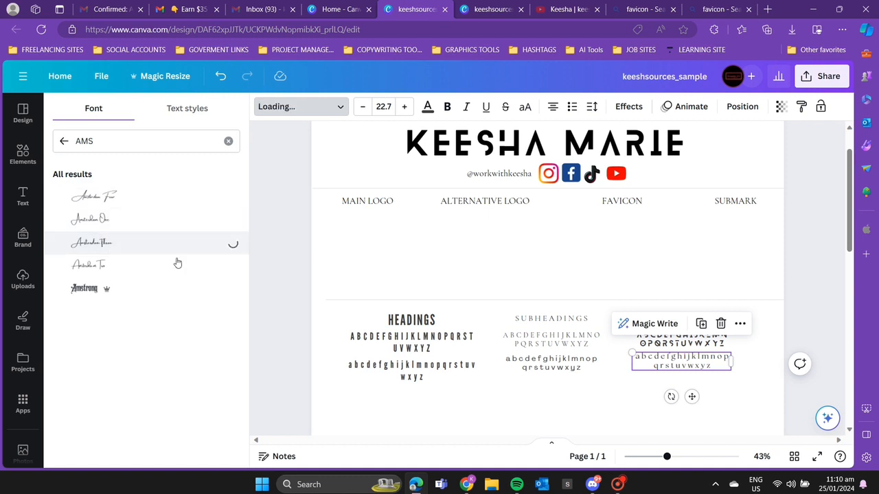
click(601, 377)
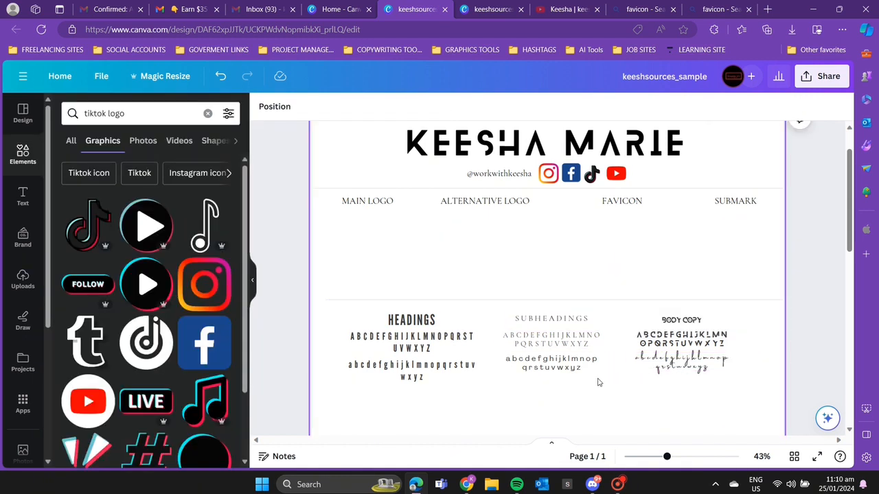
click(680, 319)
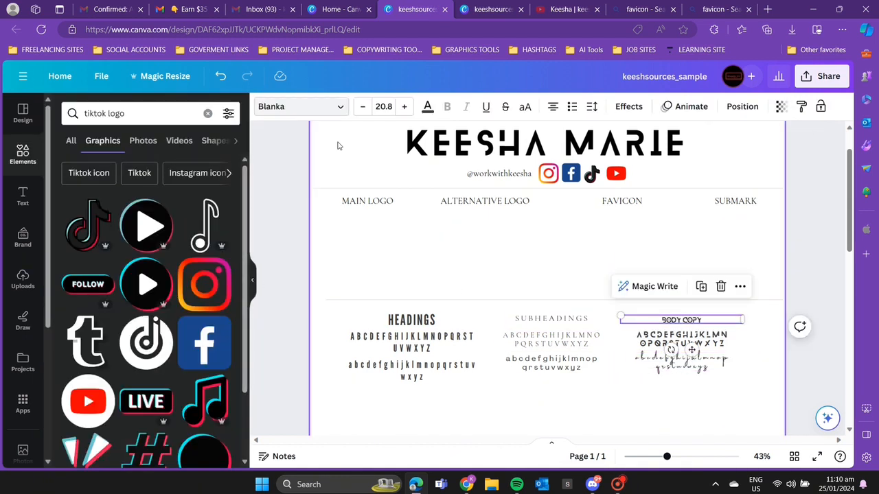
click(299, 106)
click(107, 245)
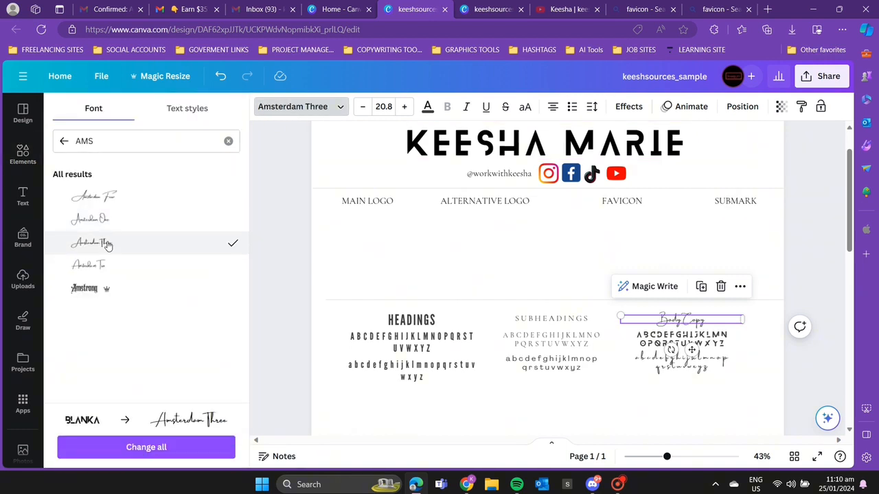
click(751, 260)
- Move the divider above the colour circles up to just below the font samples
scroll(716, 252, down, 3)
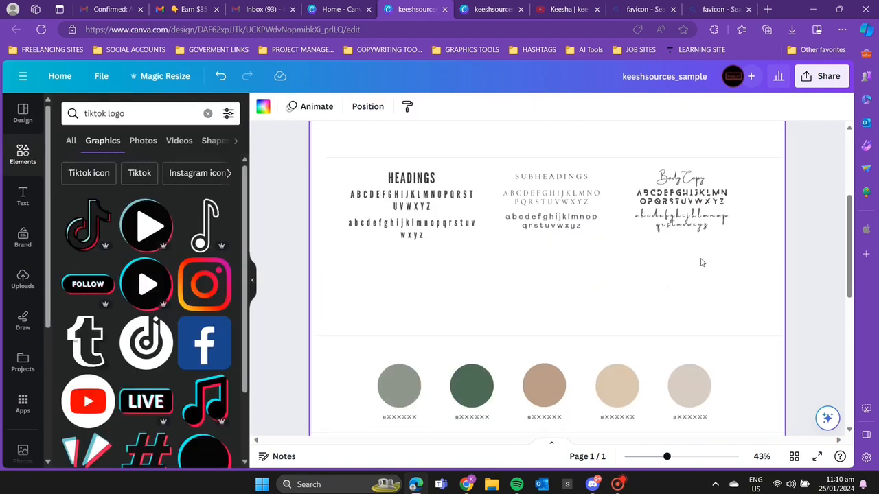
drag(623, 334, 630, 247)
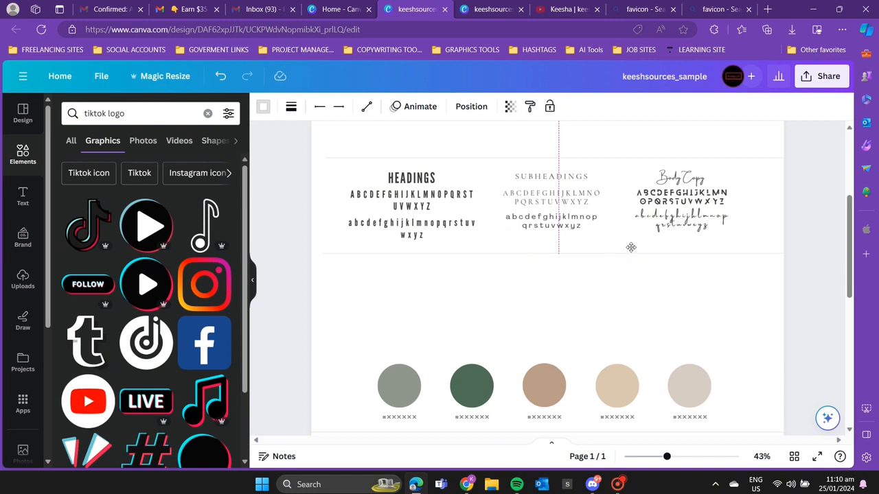
click(545, 313)
- Move the five colour circles, their hex placeholders and the divider beneath them together up towards the font samples
scroll(483, 302, down, 3)
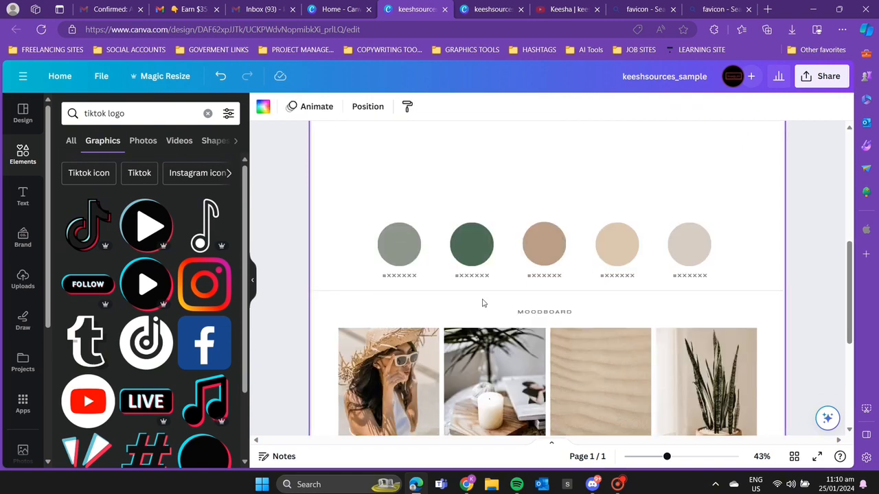
drag(353, 210, 733, 295)
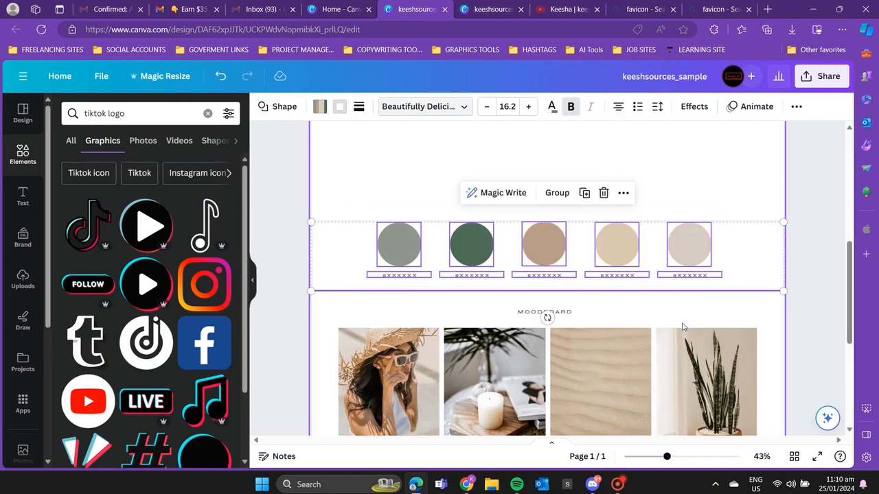
scroll(604, 332, up, 2)
drag(546, 330, 543, 251)
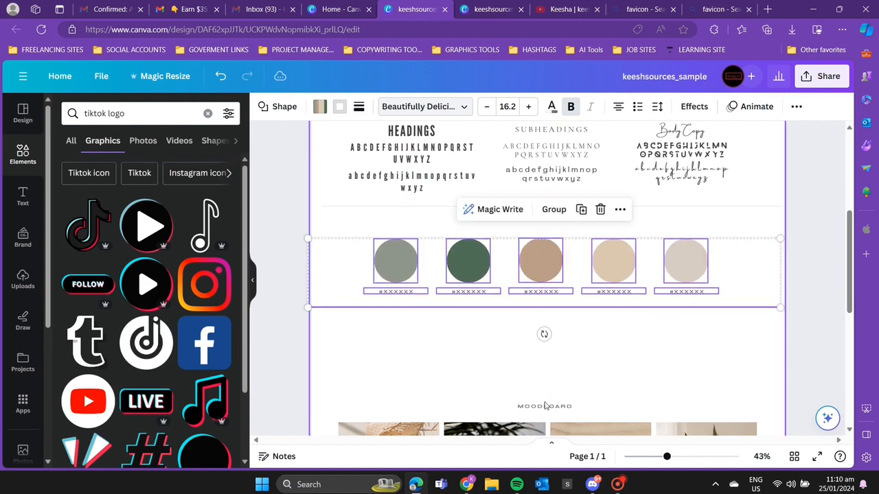
- Add a COLOUR PALETTE title centred above the colour circles, using a copy of the ALTERNATIVE LOGO label
scroll(408, 203, up, 3)
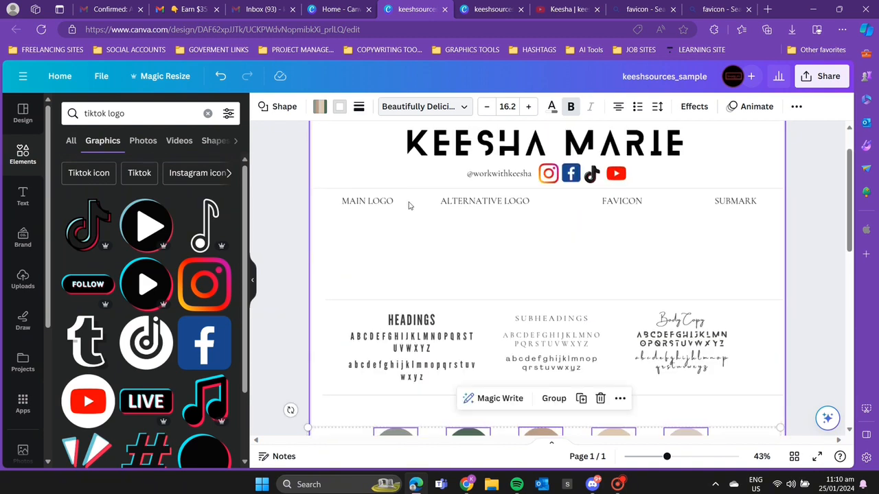
click(476, 203)
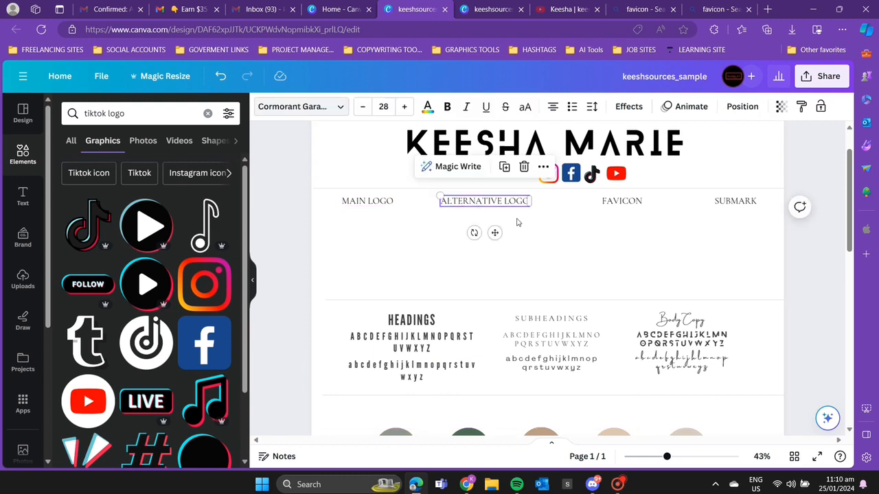
scroll(517, 222, down, 2)
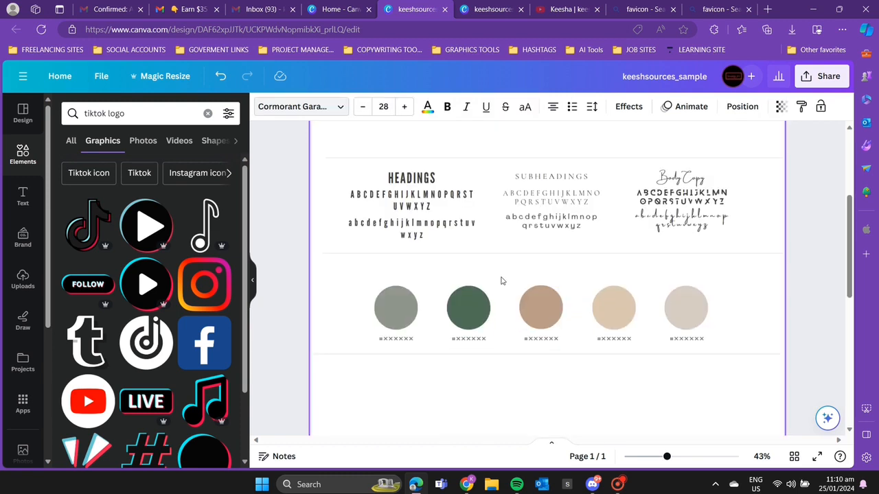
drag(501, 281, 548, 297)
double_click(547, 266)
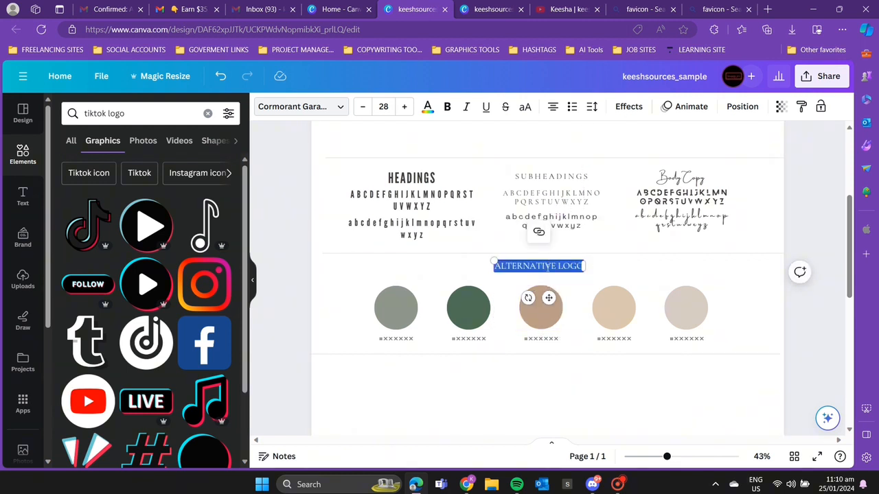
text(COLOUR PALETTE)
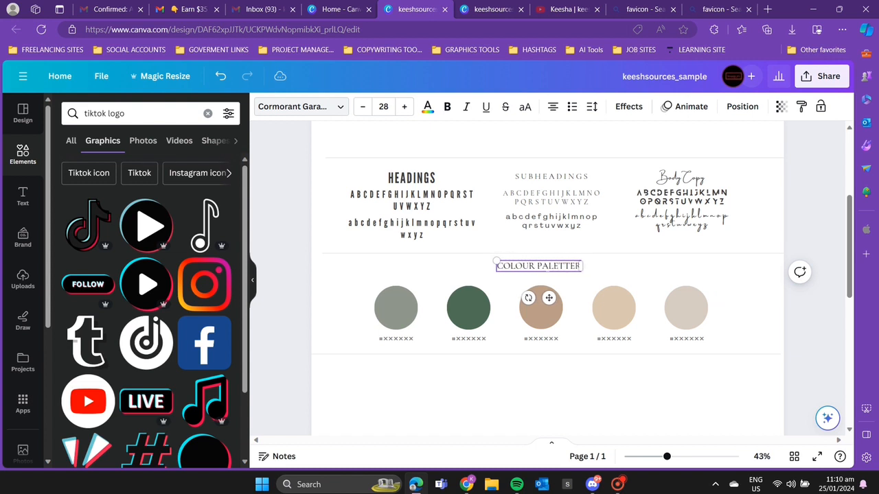
key(BackSpace)
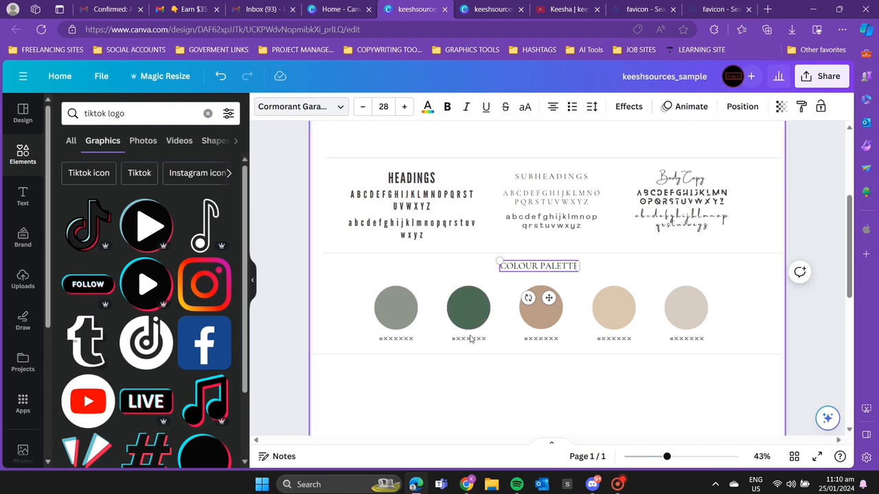
click(434, 435)
- Check the colour palette on the finished keeshsources board, and view the first circle's colour options in the sample design
click(405, 316)
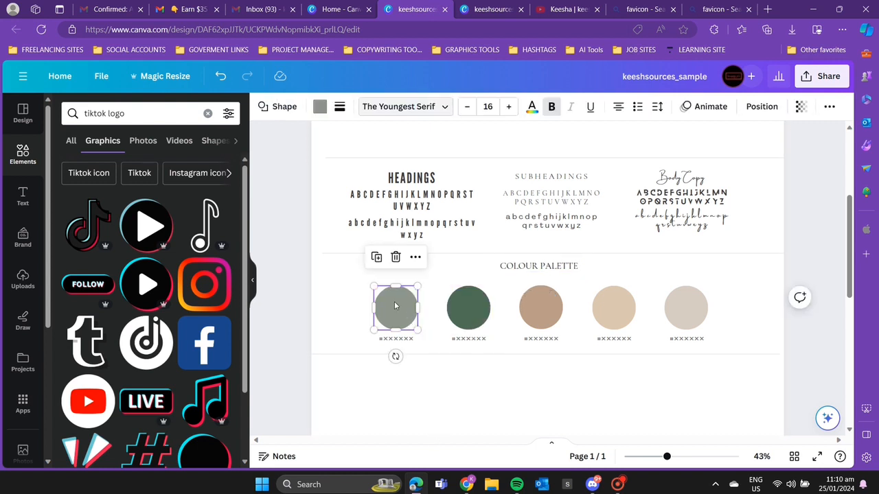
click(502, 13)
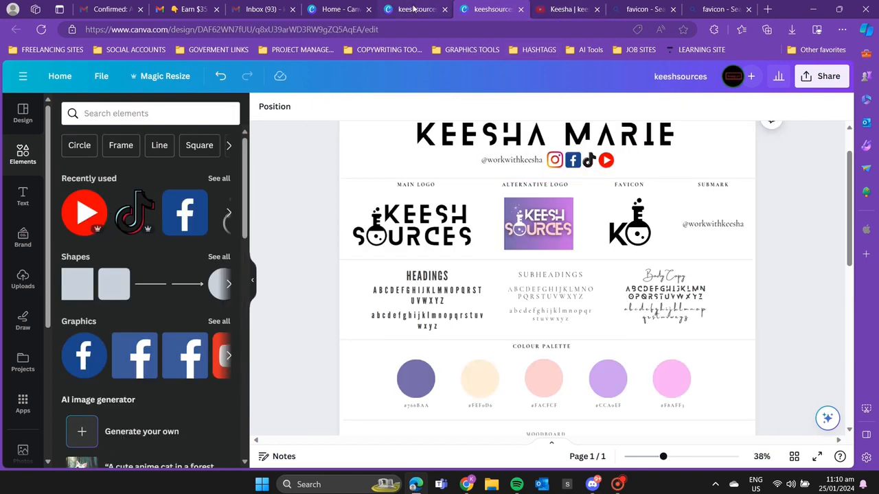
click(414, 9)
click(317, 106)
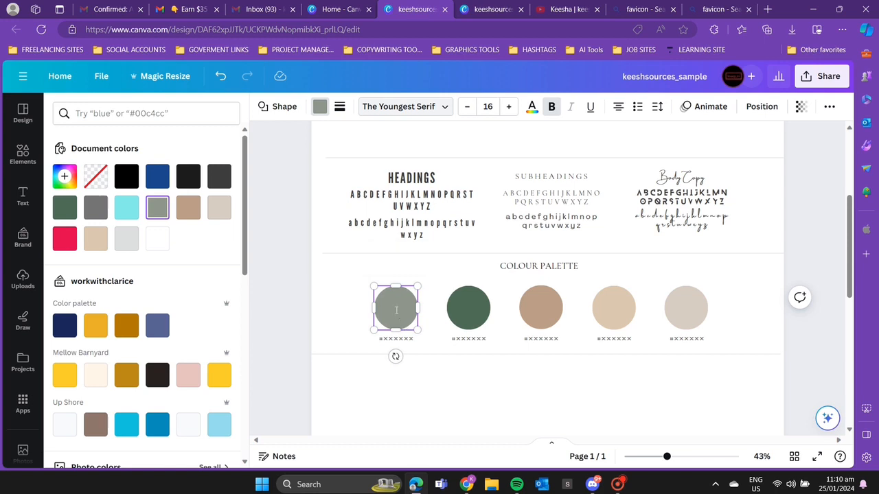
scroll(554, 353, up, 5)
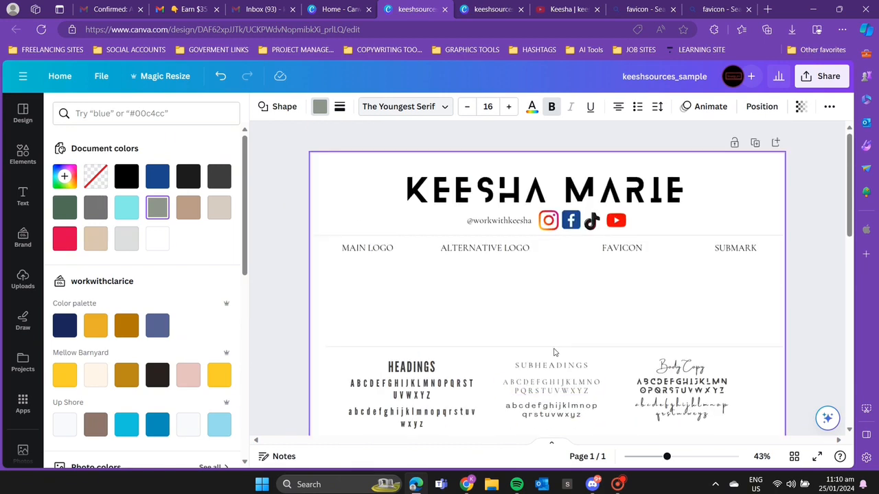
scroll(620, 271, down, 2)
scroll(620, 271, down, 2)
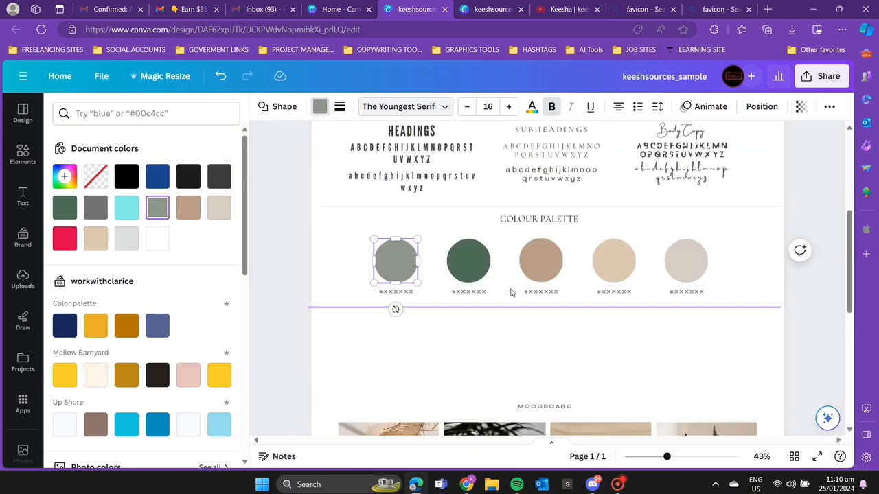
click(515, 357)
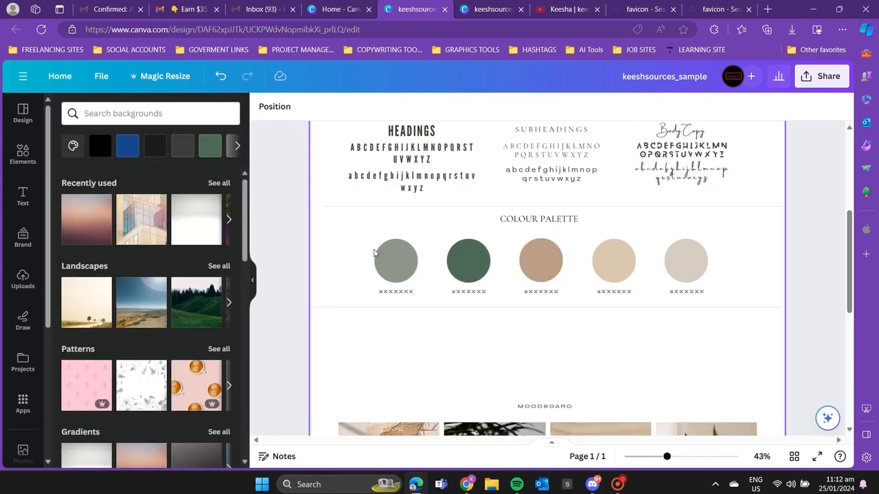
- Replace the hex placeholder under the first, sage-coloured circle with that circle's colour code, #8F988D
click(390, 260)
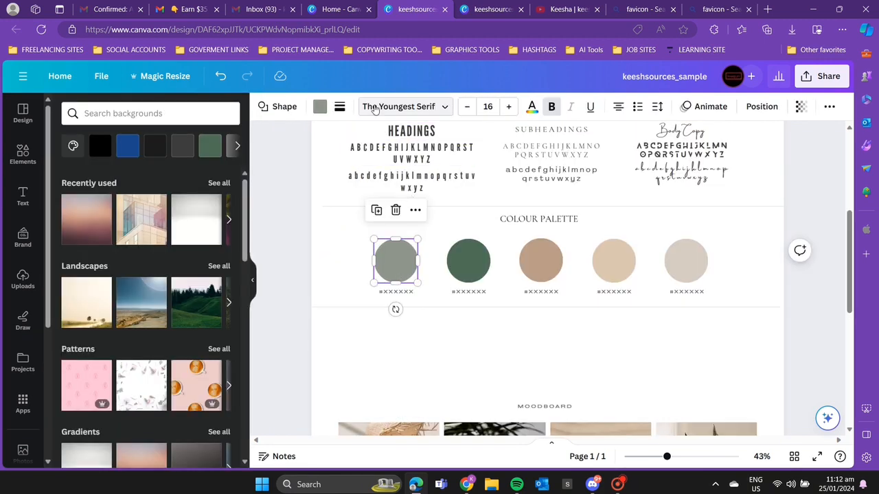
click(319, 107)
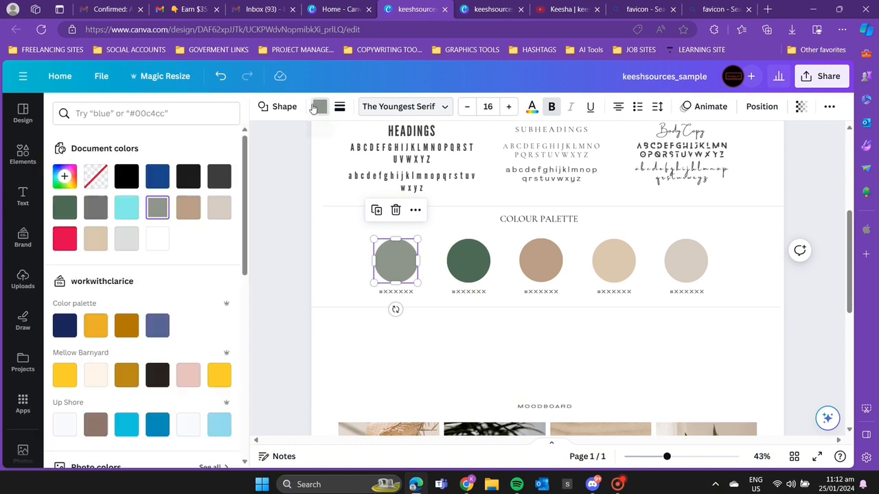
click(155, 208)
key(ctrl+c)
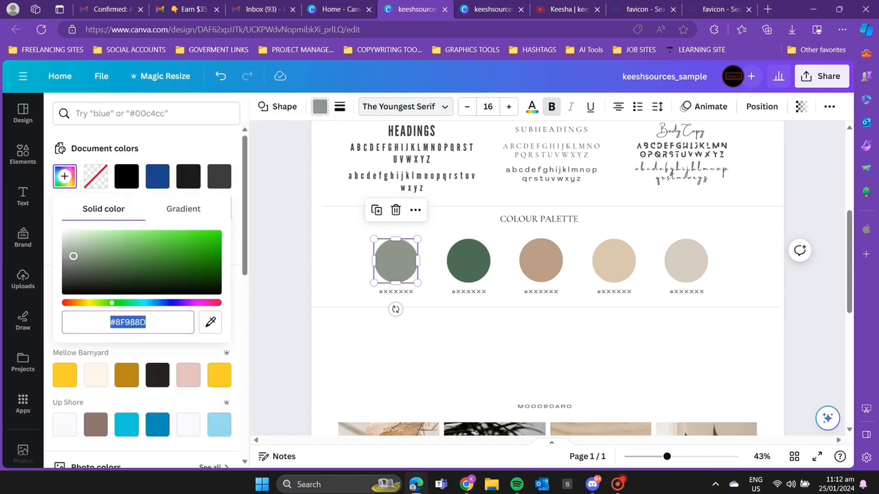
double_click(395, 291)
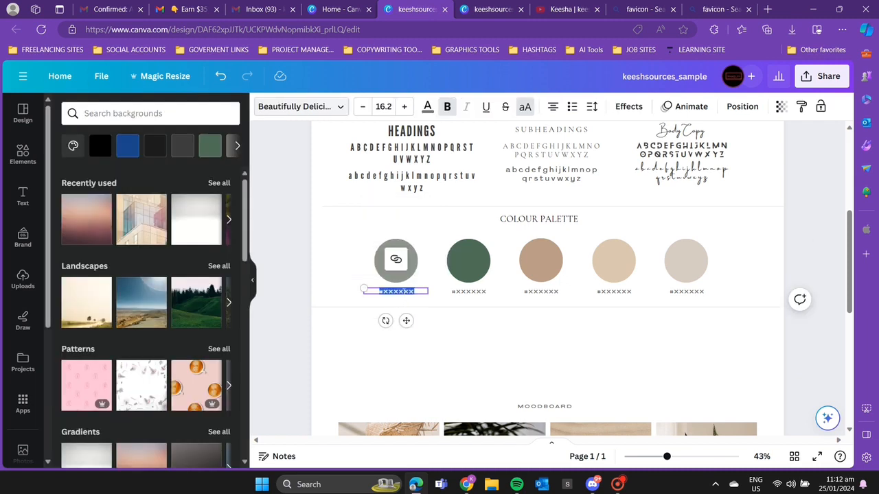
key(ctrl+v)
click(437, 335)
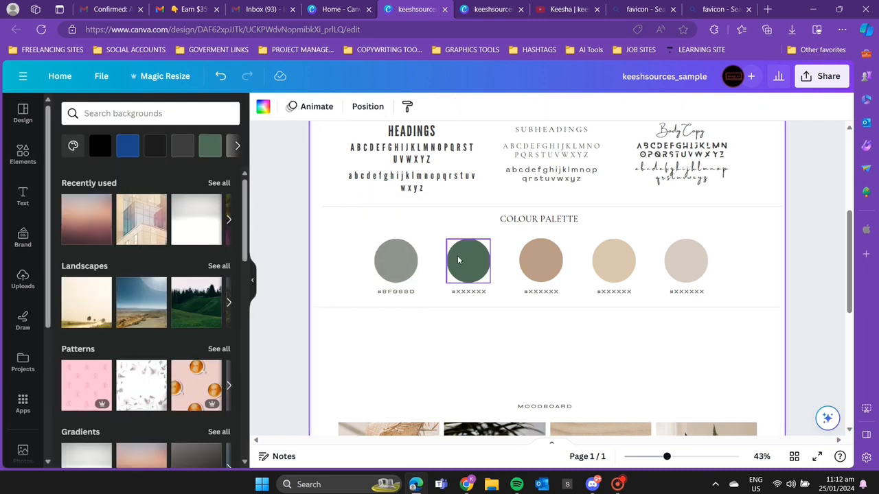
- Recolour the second palette circle with the turquoise document colour #87F1E9
click(467, 260)
click(319, 106)
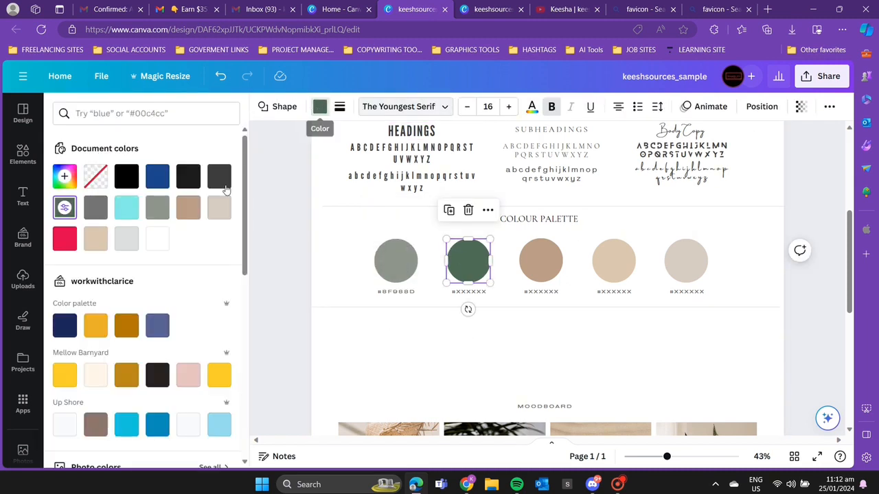
click(126, 209)
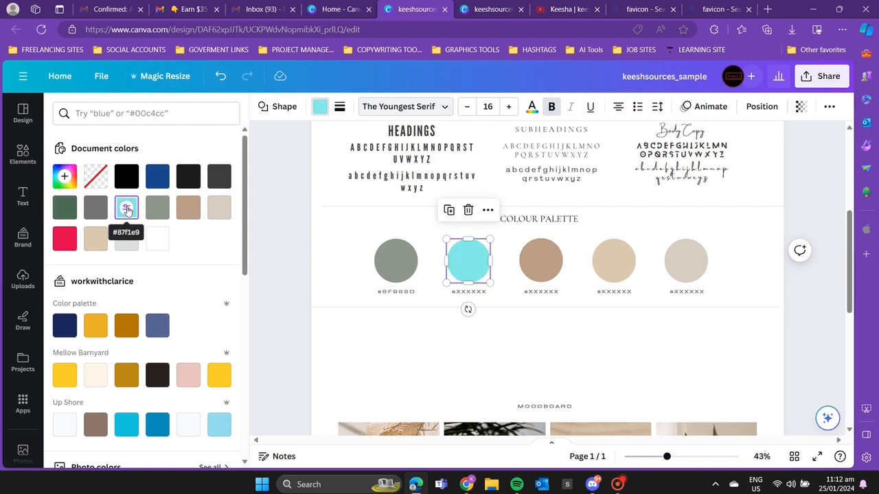
- Replace the hex placeholder under the turquoise circle with its colour code, #87F1E9
click(477, 292)
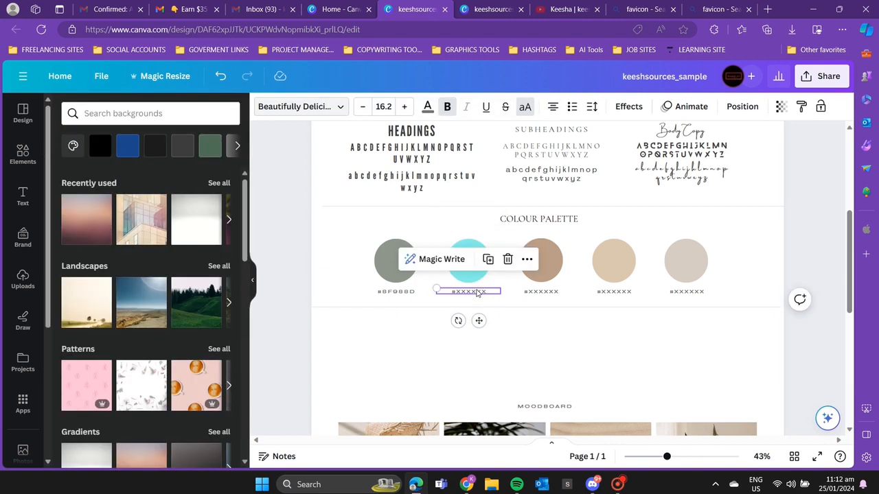
click(468, 264)
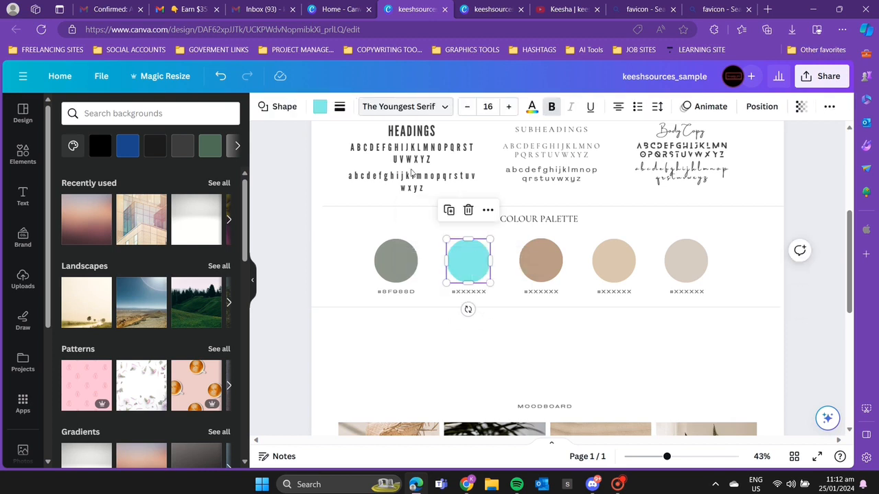
click(320, 106)
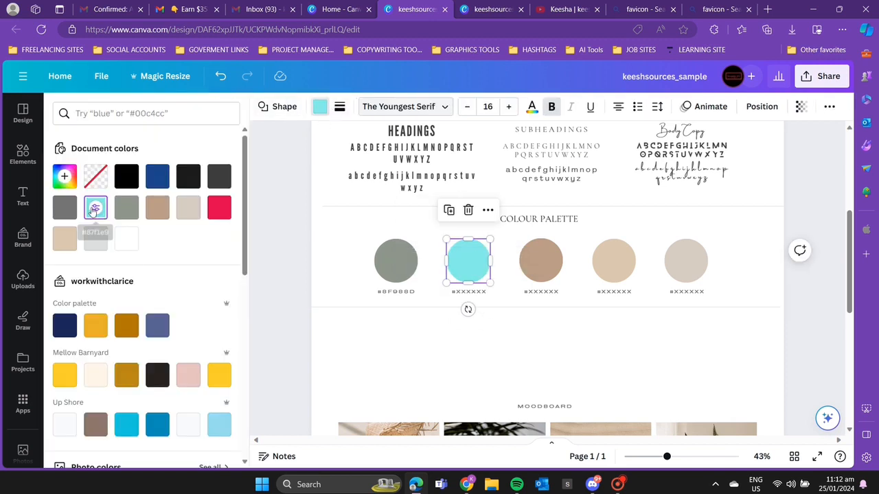
click(92, 209)
key(ctrl+c)
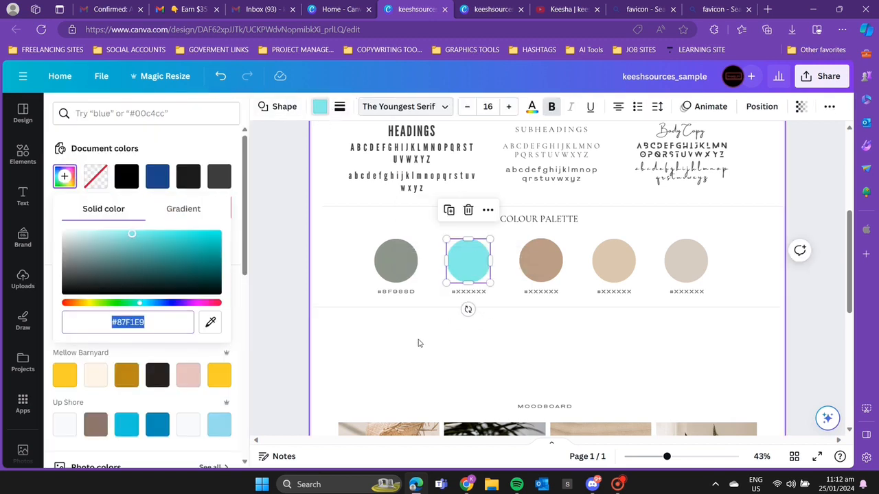
click(468, 291)
click(468, 291)
key(ctrl+v)
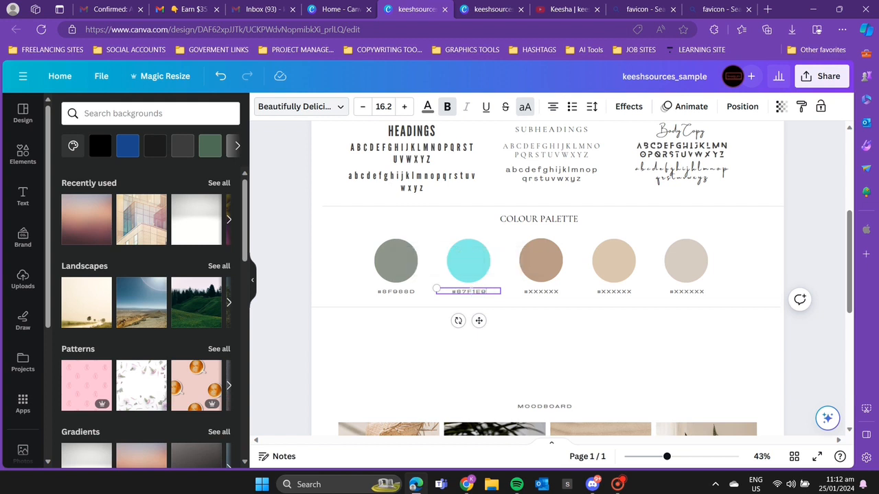
click(568, 350)
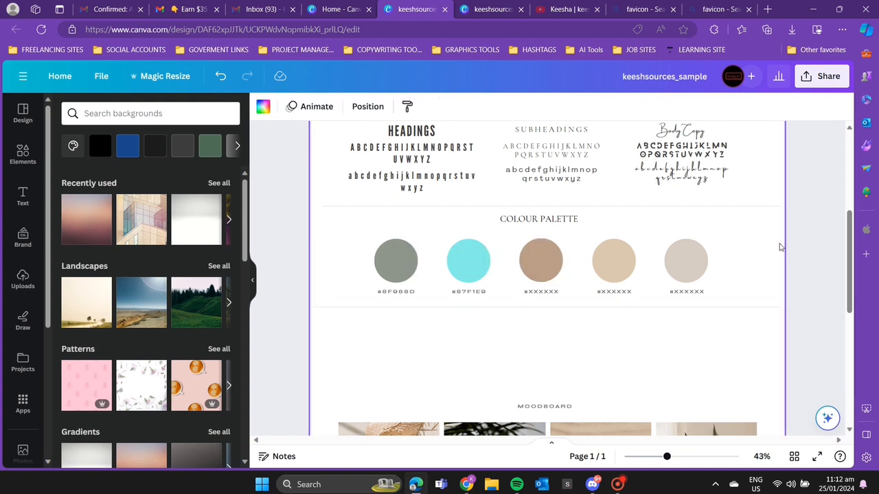
- Move the MOODBOARD title up to just below the divider under the colour palette
scroll(546, 332, down, 3)
drag(554, 310, 551, 232)
click(505, 269)
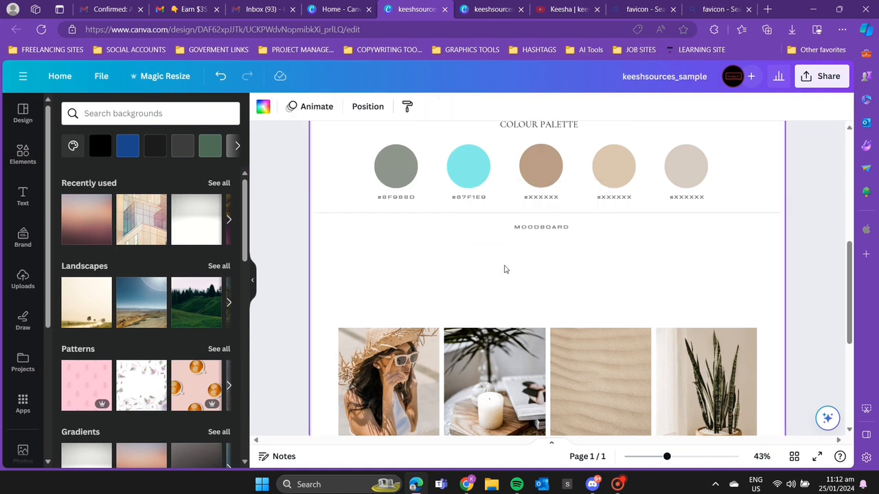
- Move all eight moodboard photos together up to just below the MOODBOARD title
scroll(483, 270, down, 3)
scroll(479, 268, up, 3)
scroll(481, 268, down, 2)
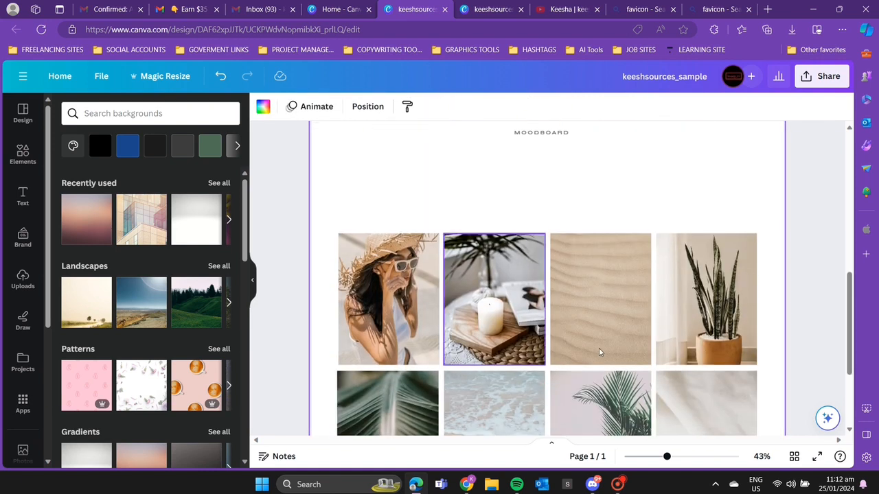
drag(667, 457, 646, 457)
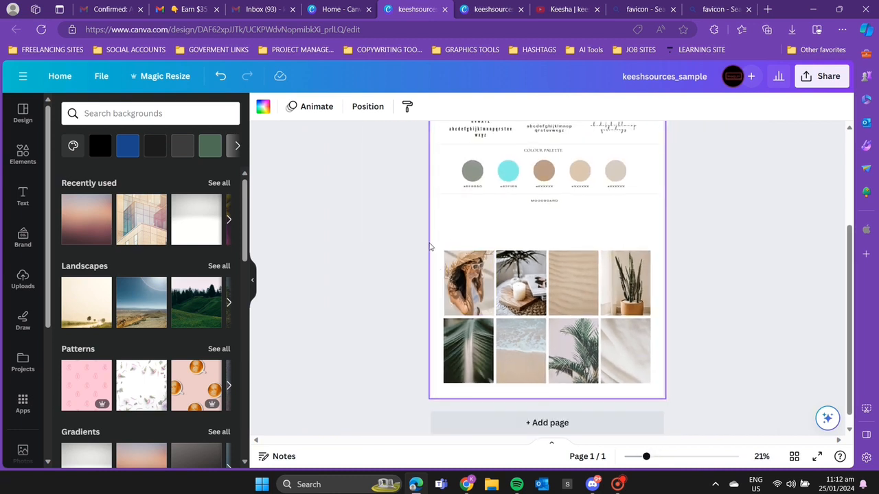
drag(433, 235, 633, 351)
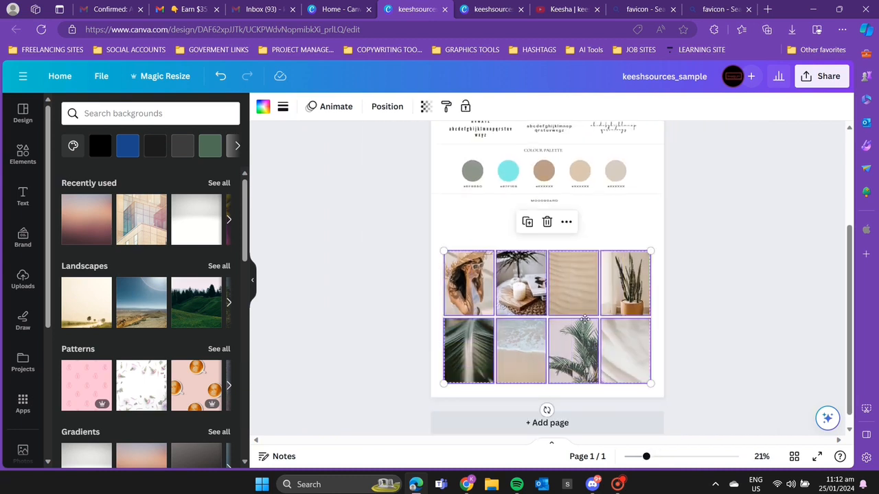
drag(584, 319, 582, 292)
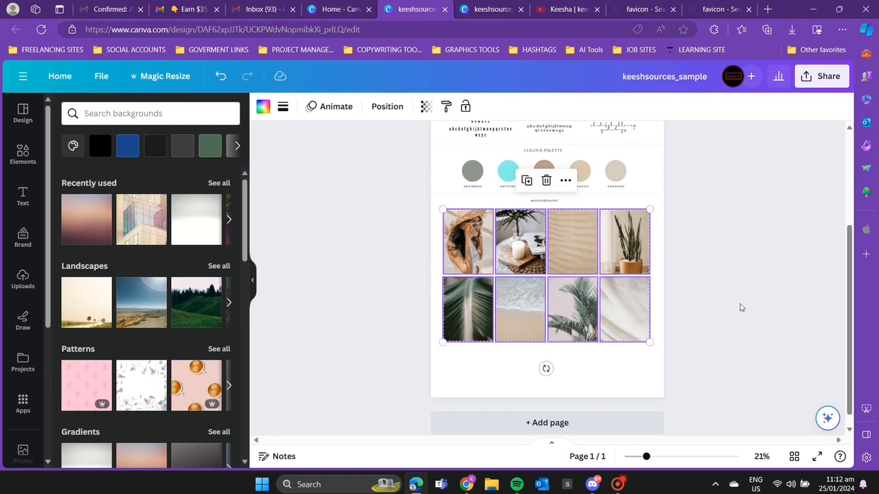
click(739, 306)
- Examine the upper row of moodboard photos, the available elements and the sand photo's colour options
drag(657, 456, 663, 458)
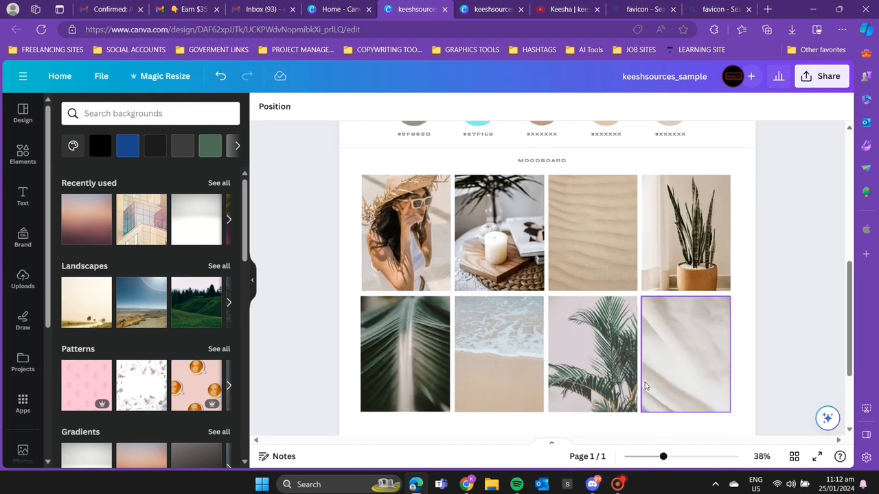
scroll(618, 343, up, 1)
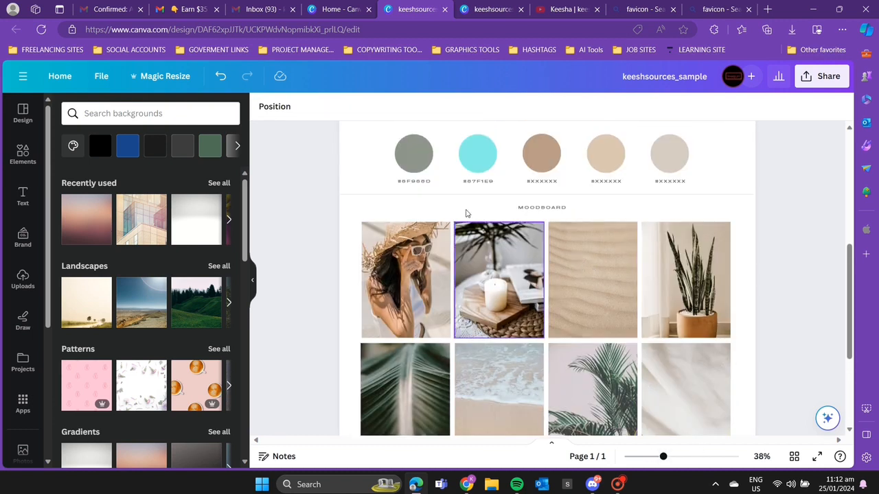
click(482, 254)
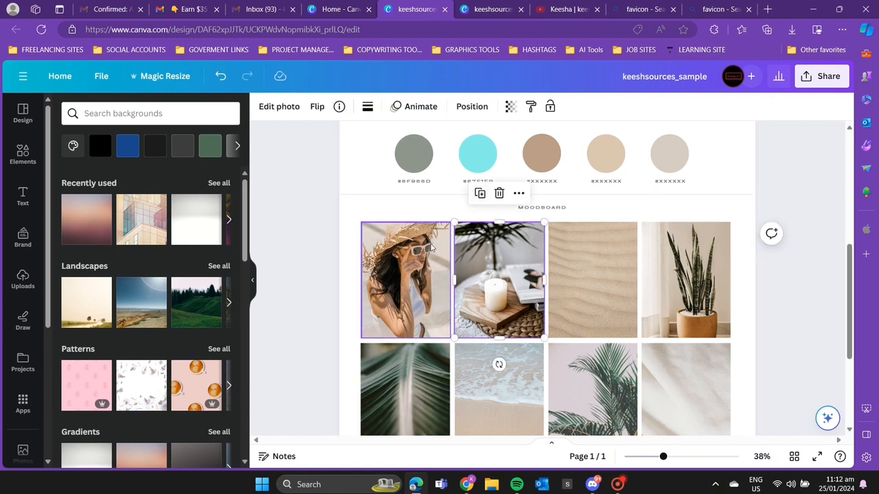
click(432, 247)
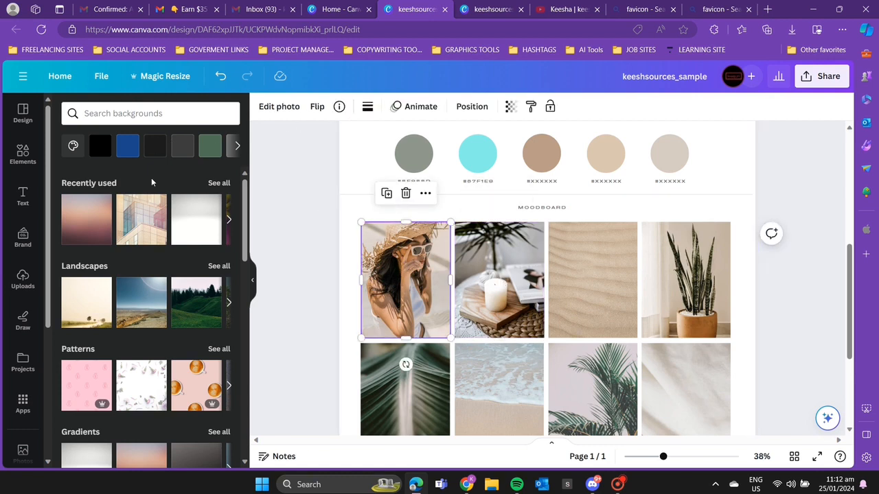
click(484, 260)
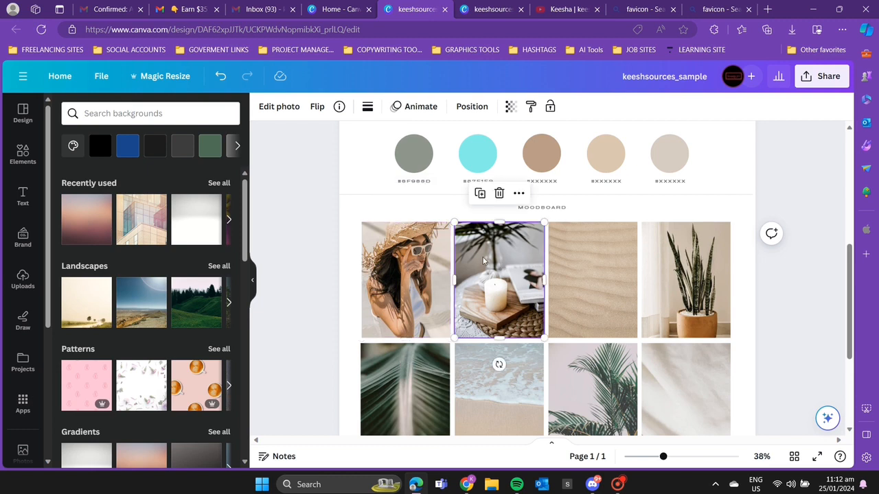
click(41, 162)
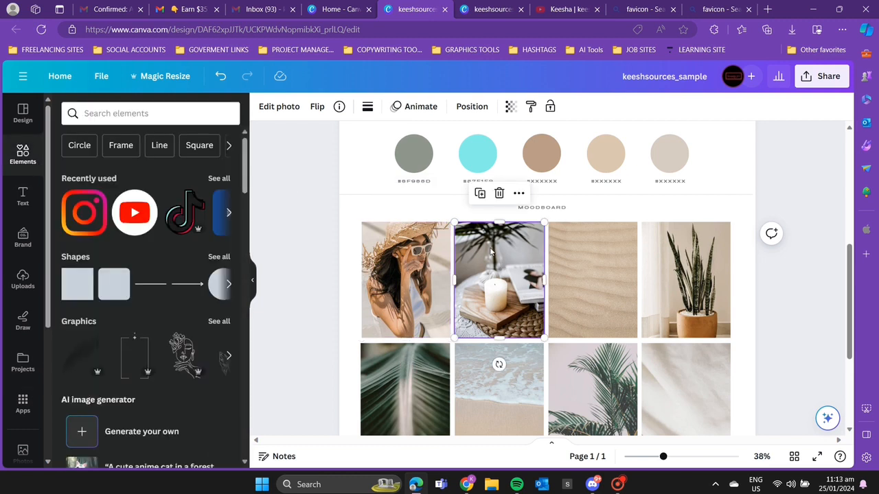
click(576, 254)
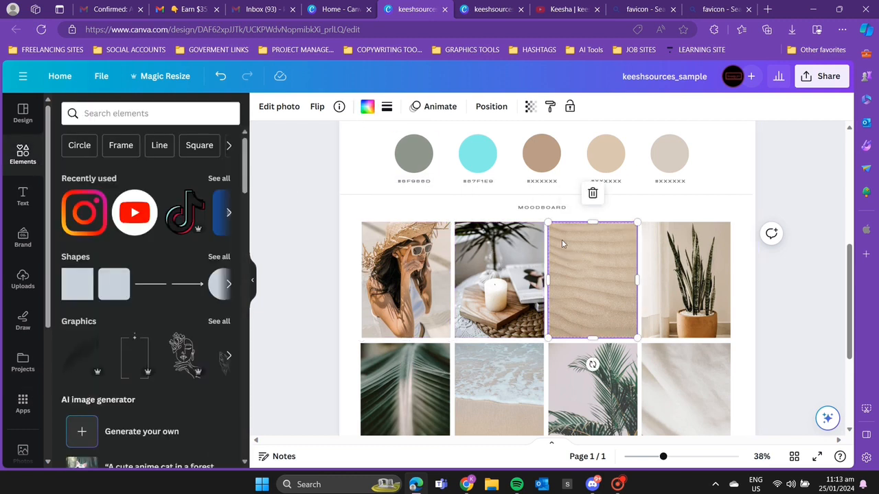
click(362, 110)
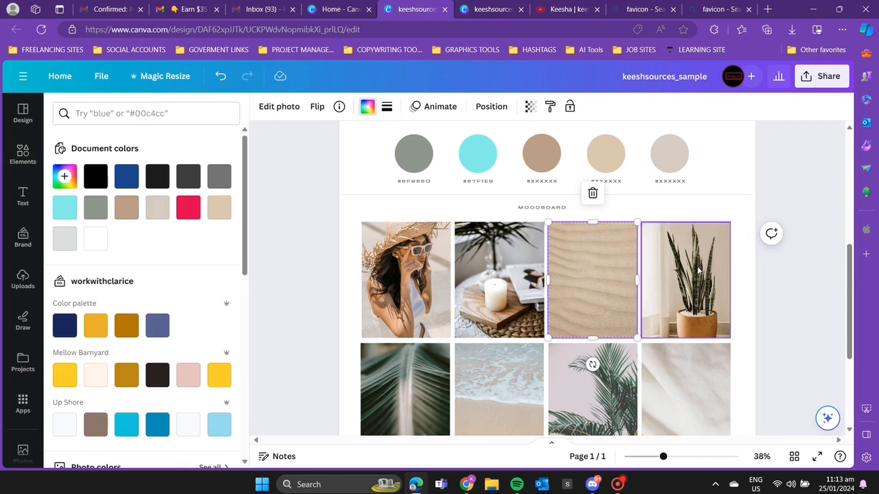
key(Escape)
- Review the whole brand board from the name header and font samples down to the colour palette and moodboard
scroll(728, 267, down, 2)
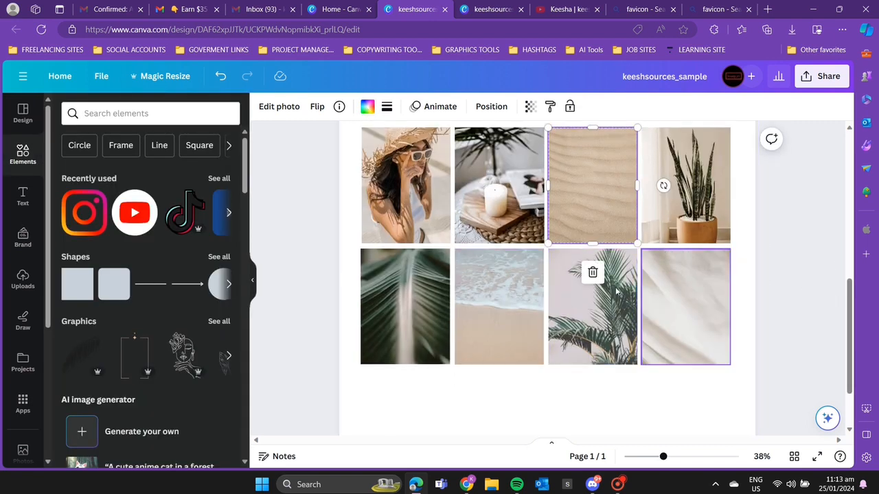
scroll(712, 261, up, 4)
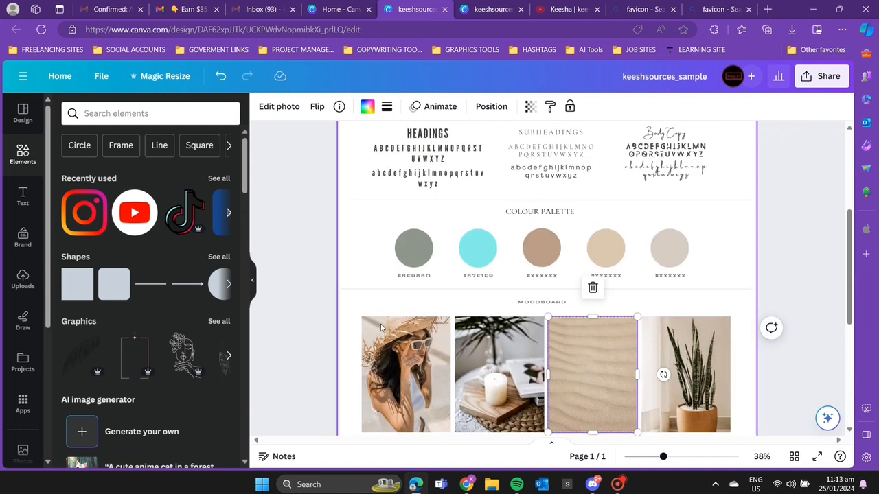
click(480, 250)
click(800, 295)
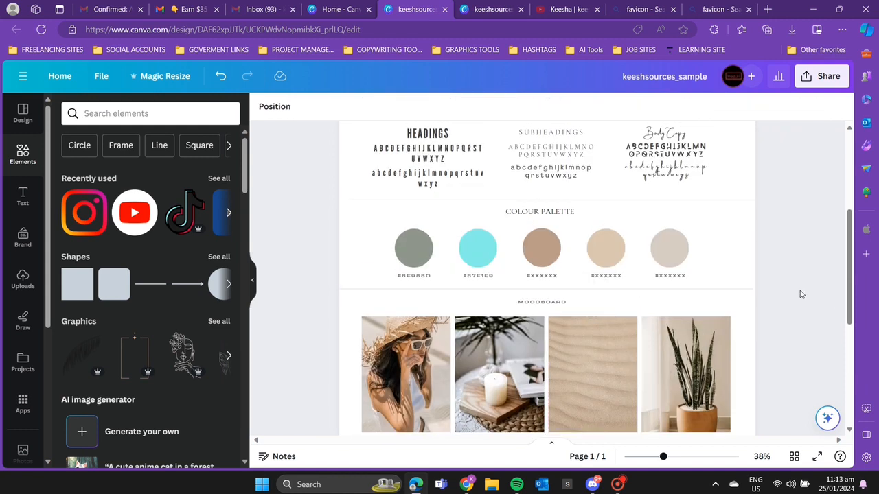
scroll(726, 270, down, 4)
scroll(683, 251, down, 2)
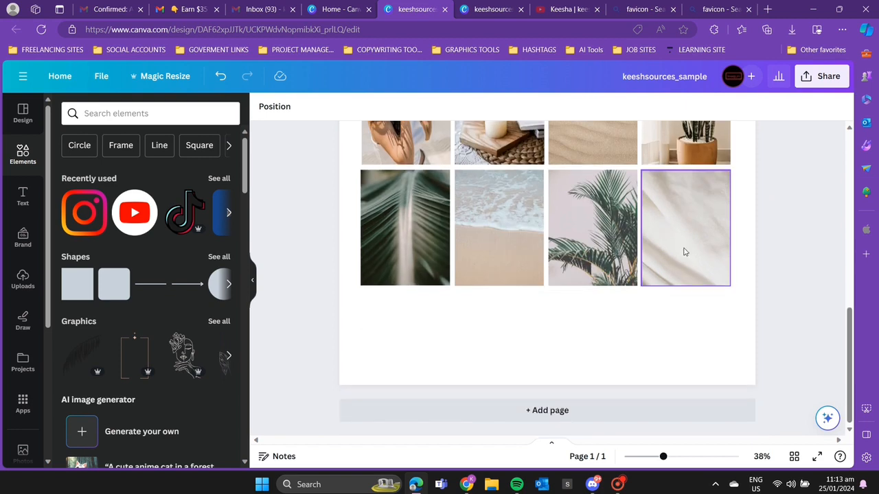
drag(663, 456, 649, 456)
scroll(757, 311, up, 2)
scroll(757, 311, up, 3)
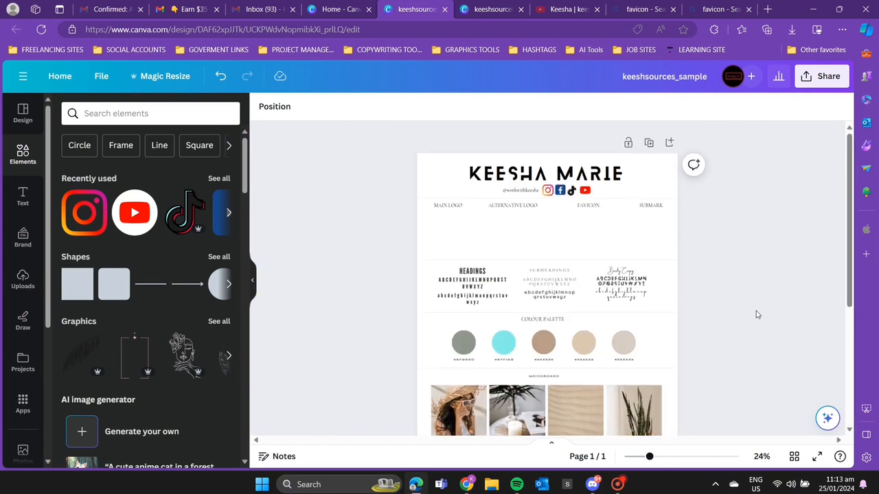
scroll(751, 307, down, 1)
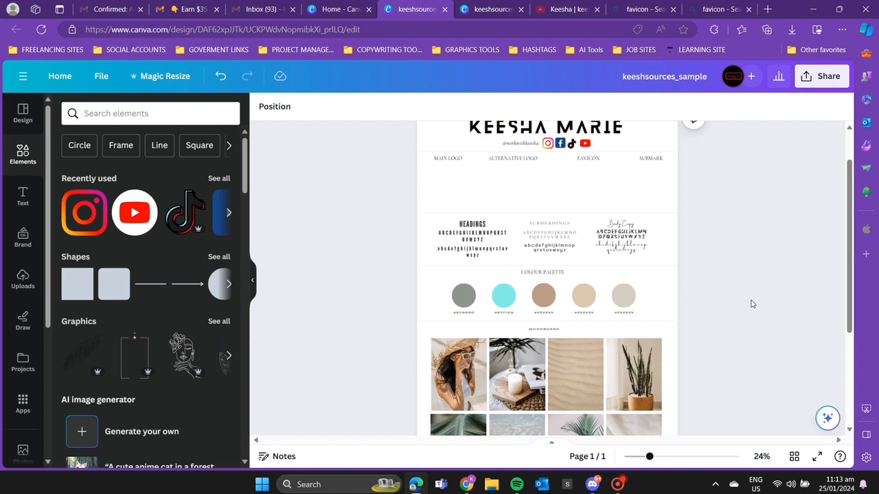
scroll(752, 305, up, 1)
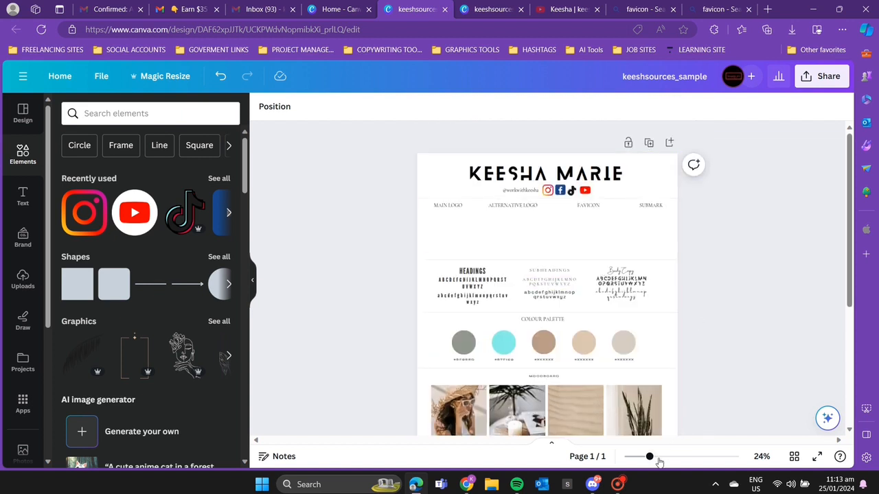
drag(649, 459, 640, 457)
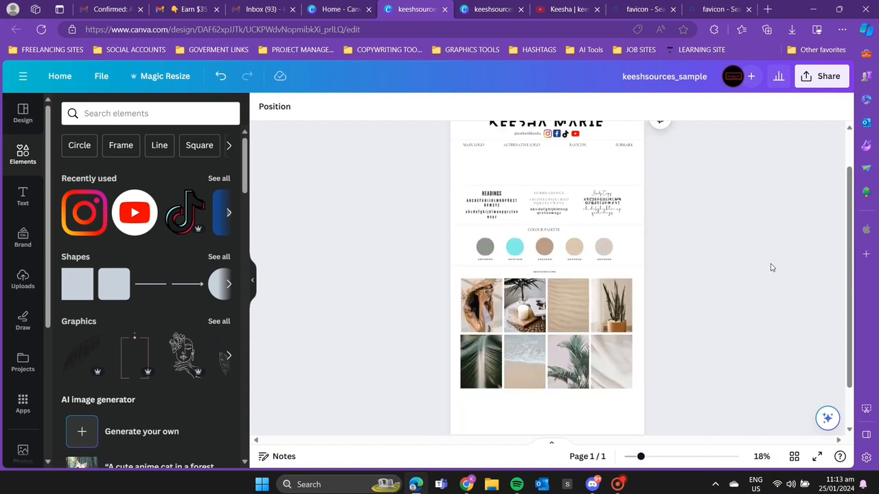
scroll(770, 268, up, 1)
drag(851, 267, 853, 281)
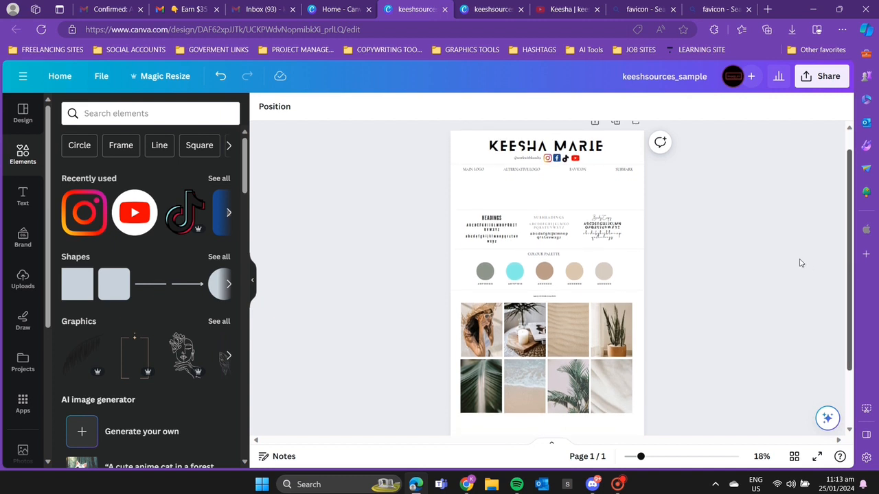
- Search the photo library for "NATURE" to find replacement images for the moodboard
scroll(478, 348, up, 1)
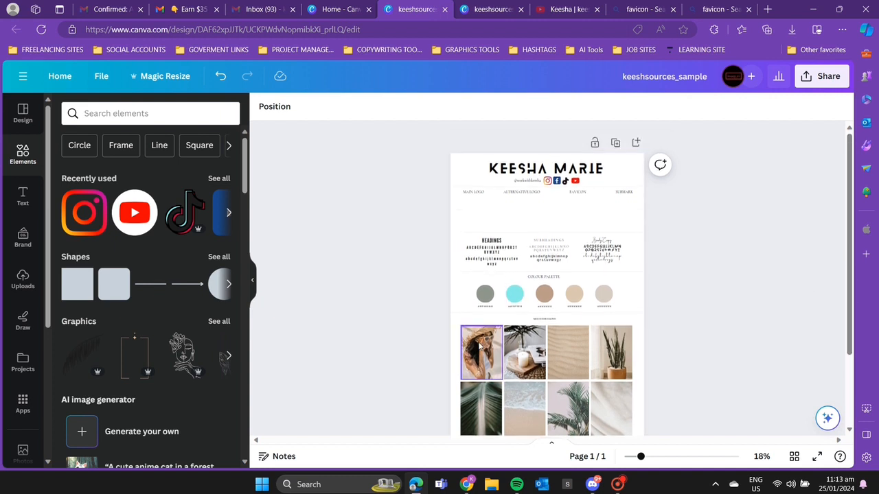
click(480, 355)
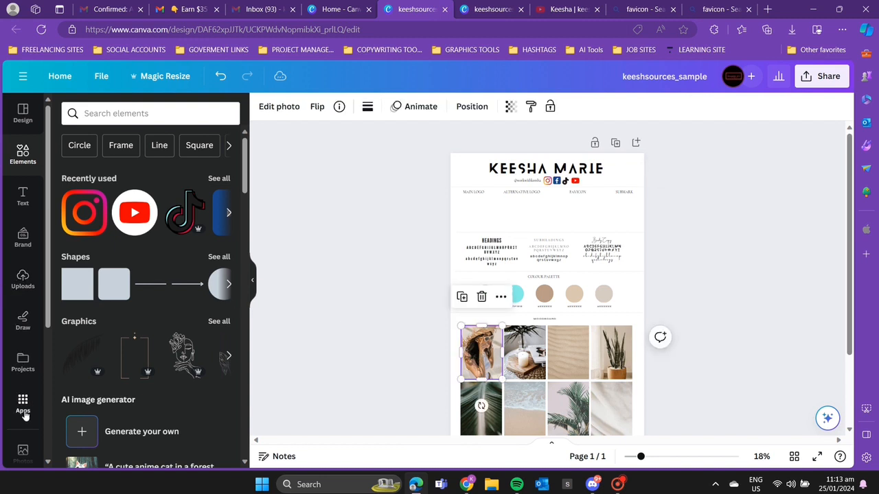
click(31, 457)
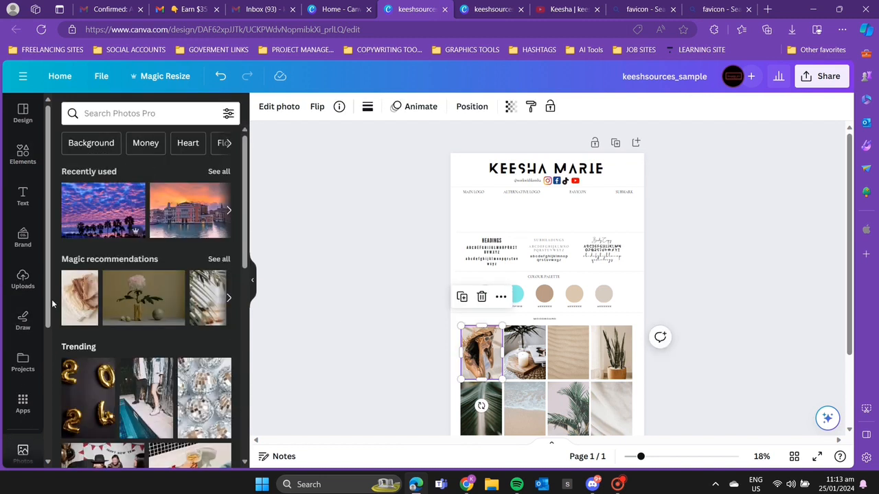
click(124, 114)
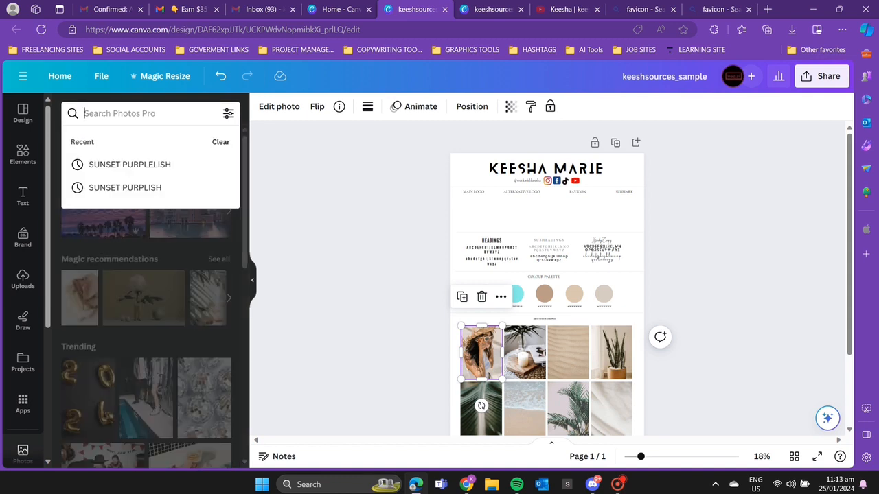
text(NATURE)
key(Return)
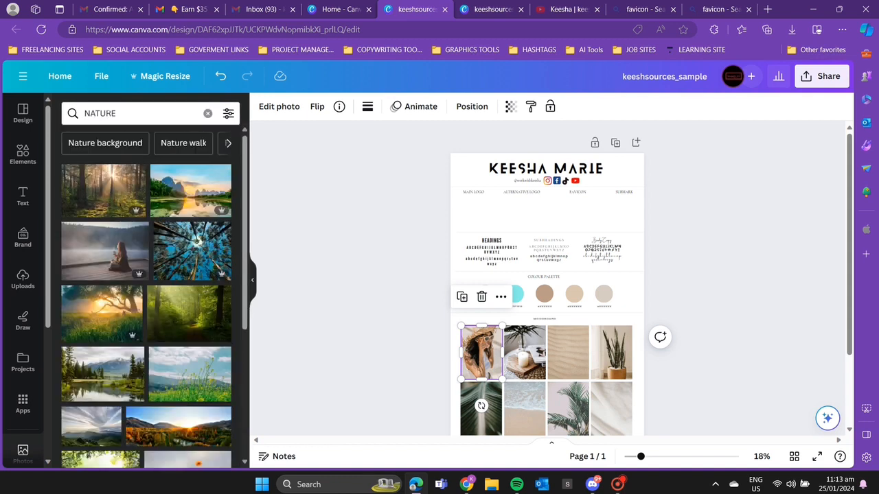
- Replace the first two upper moodboard photos with the sunlit forest and blue treetops, and the second lower one with the flower meadow
drag(136, 175, 480, 352)
drag(192, 250, 522, 353)
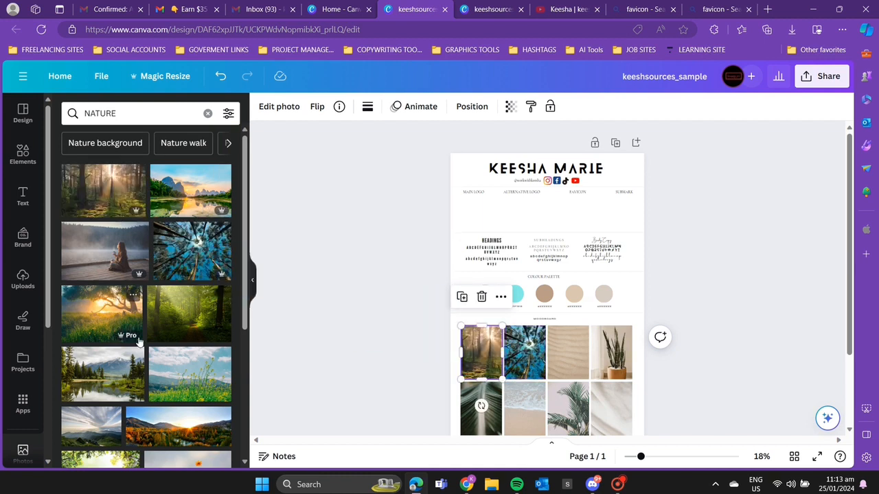
drag(191, 364, 516, 397)
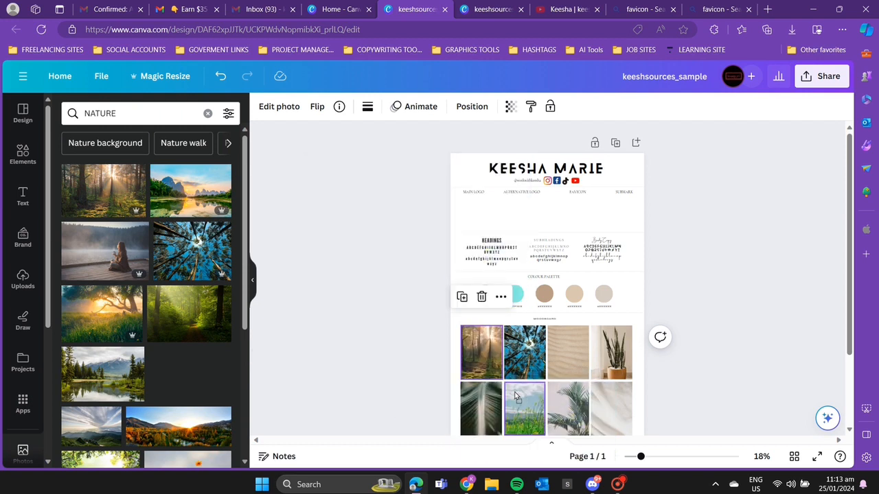
- Replace the third upper moodboard photo with the sunset over mountains and the last lower one with the blurred green meadow
scroll(155, 321, down, 3)
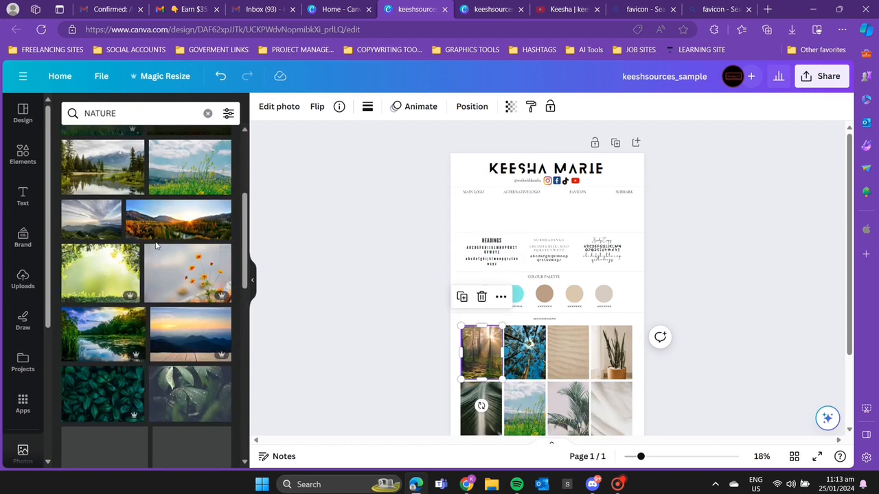
drag(155, 320, 568, 352)
scroll(178, 297, down, 2)
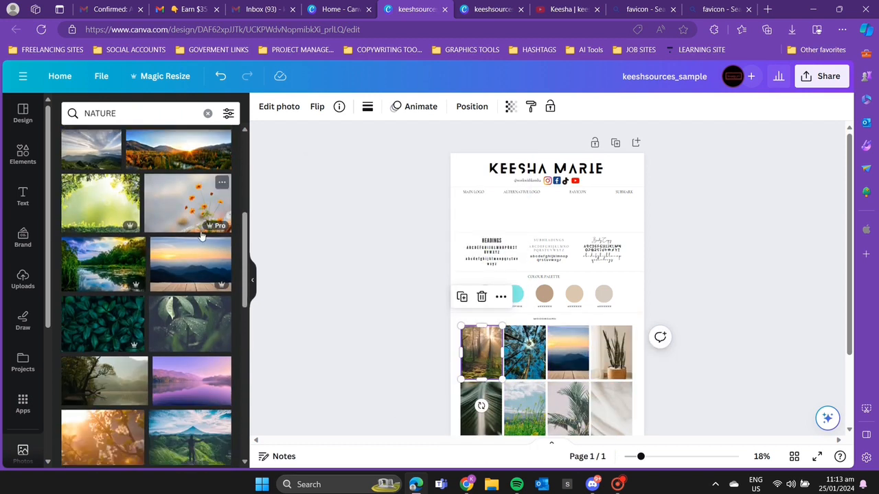
scroll(177, 296, down, 1)
scroll(665, 366, down, 1)
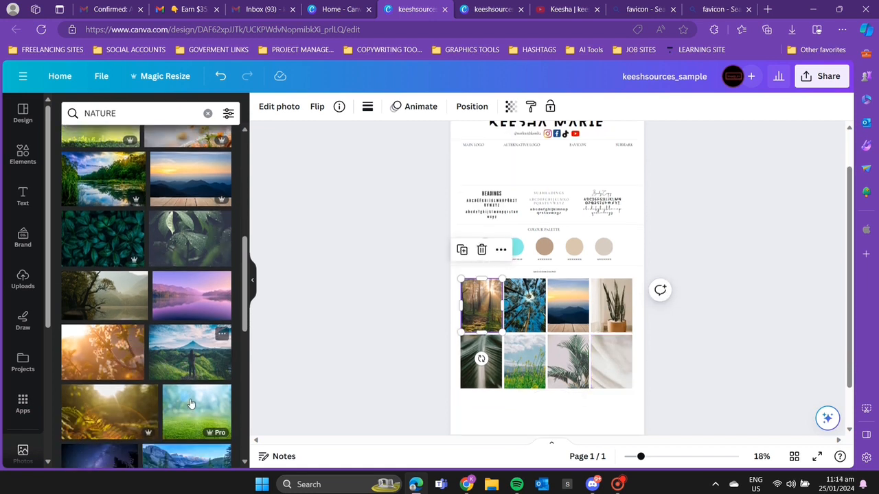
drag(227, 412, 611, 361)
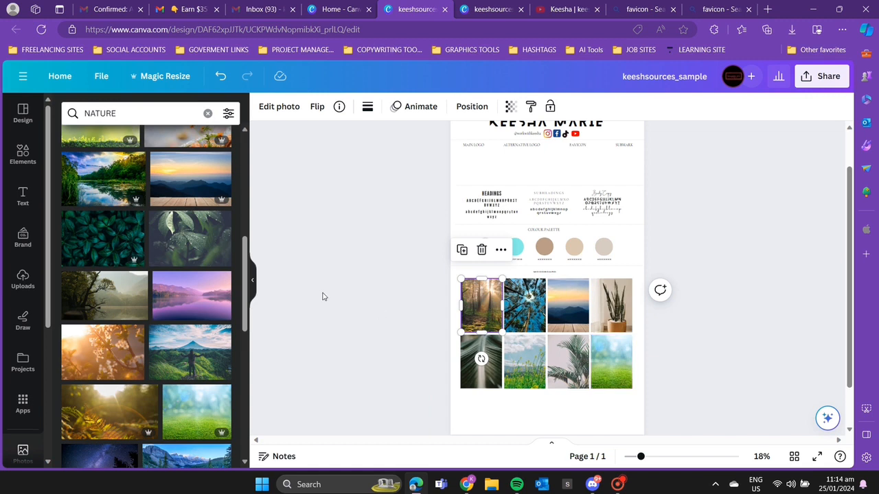
click(395, 302)
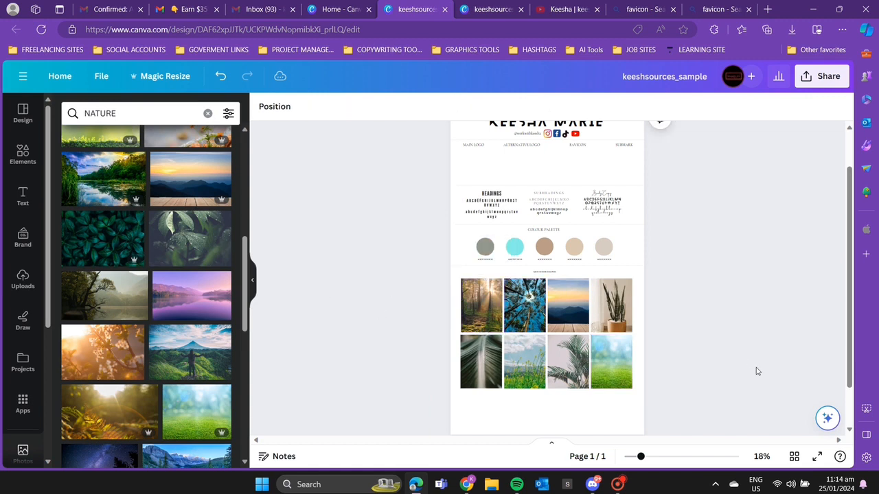
- Review the brand board from the name header down to the updated moodboard at 19% zoom
scroll(757, 371, up, 1)
scroll(756, 369, down, 1)
scroll(747, 364, up, 1)
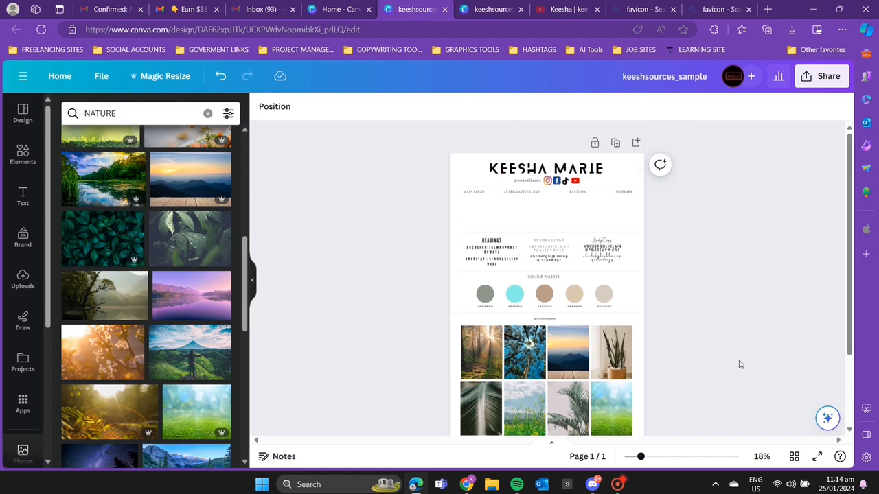
drag(849, 270, 857, 286)
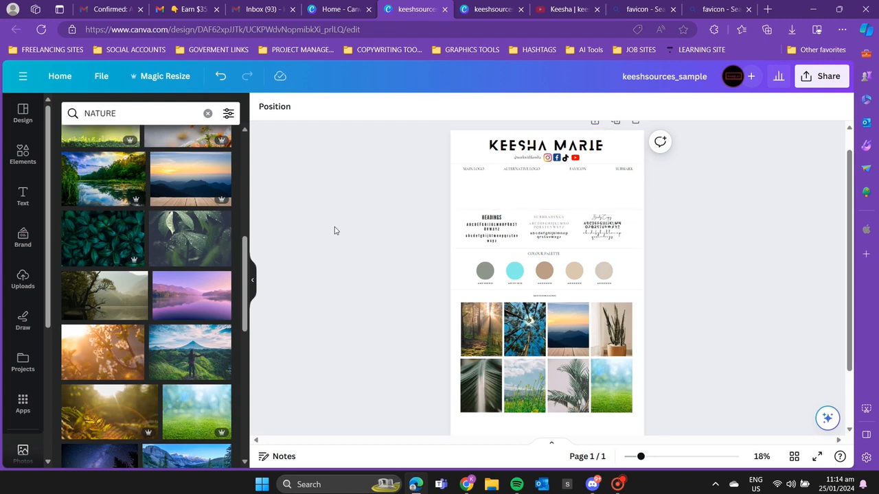
drag(640, 456, 644, 458)
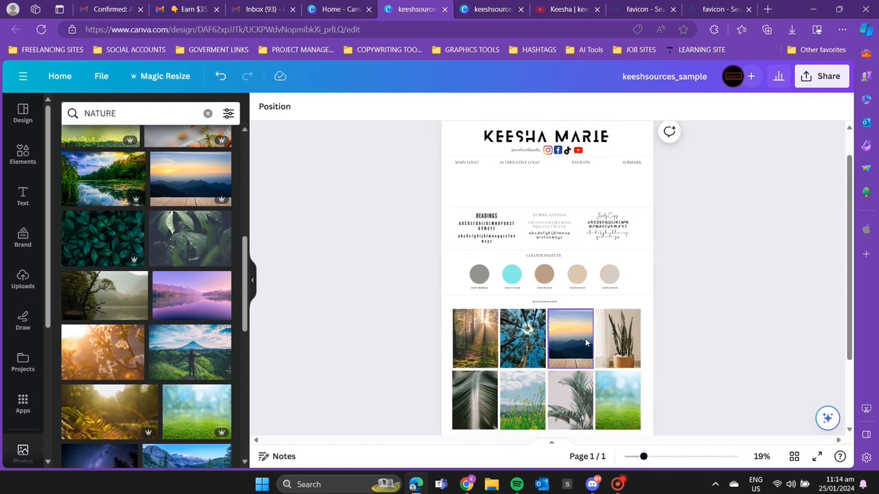
- Switch to the Instagram profile and examine how colours and fonts are used consistently across its posts
click(547, 150)
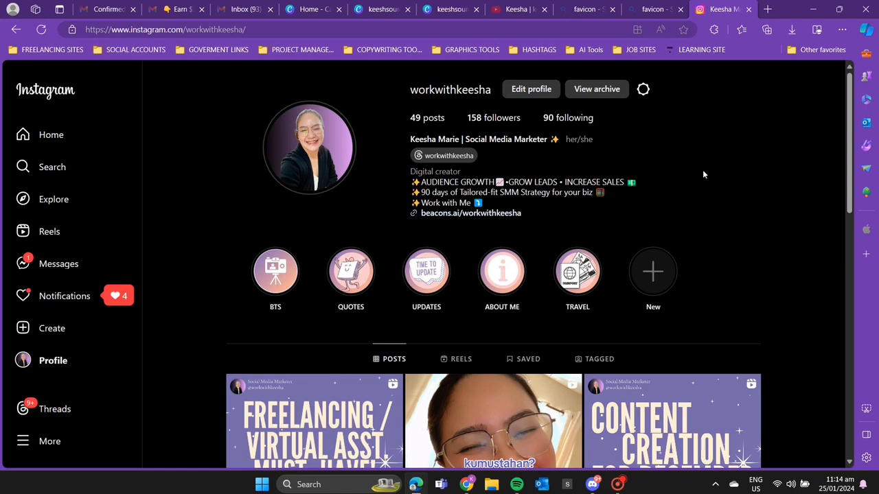
scroll(700, 189, down, 5)
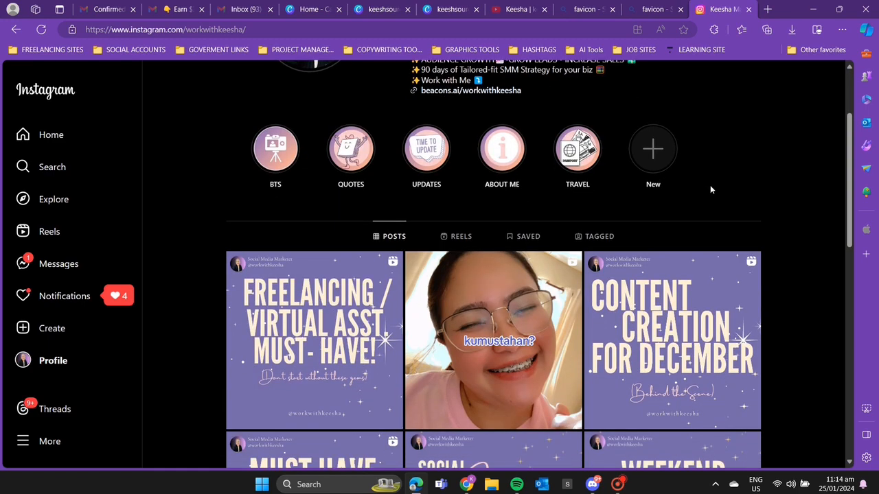
scroll(707, 190, down, 13)
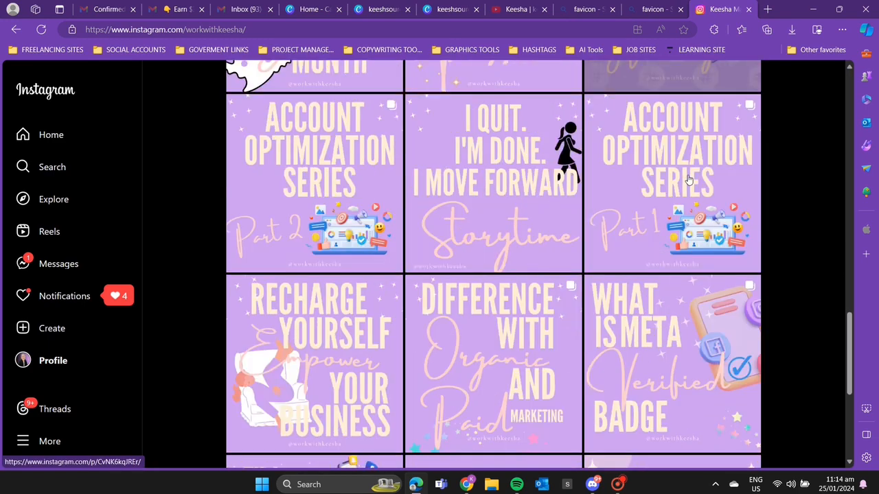
scroll(688, 179, up, 11)
scroll(689, 179, up, 5)
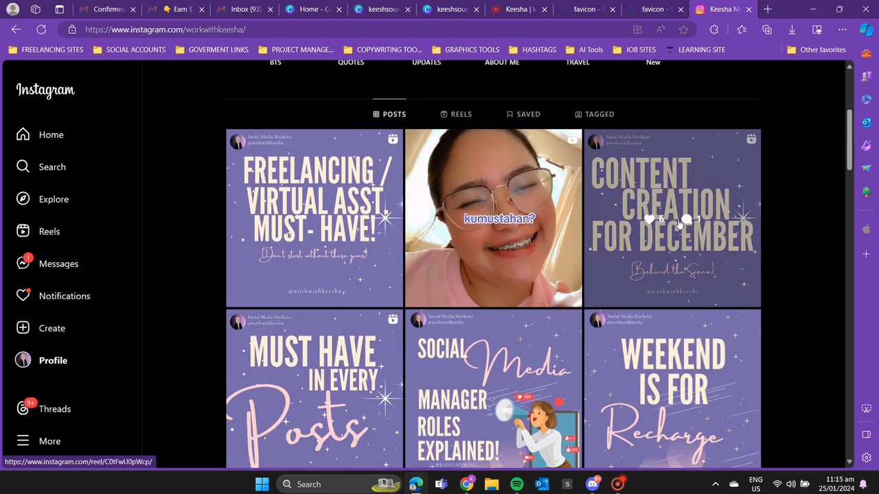
scroll(802, 259, down, 8)
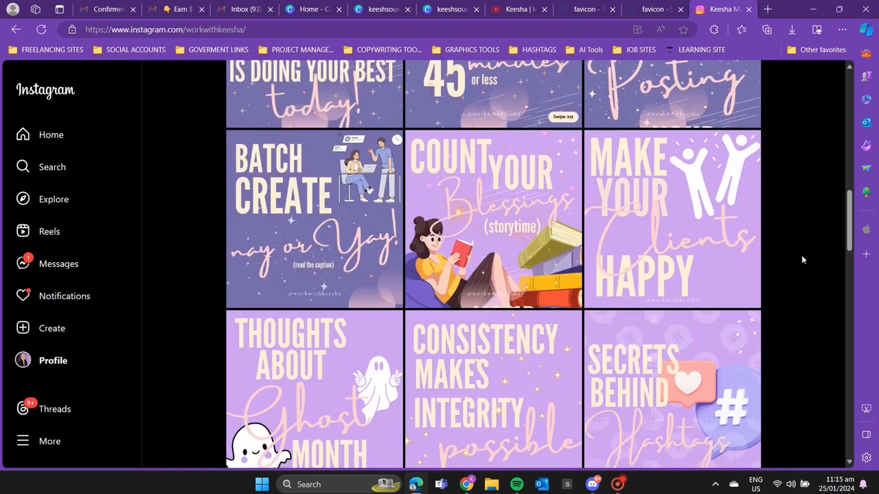
scroll(801, 194, up, 1)
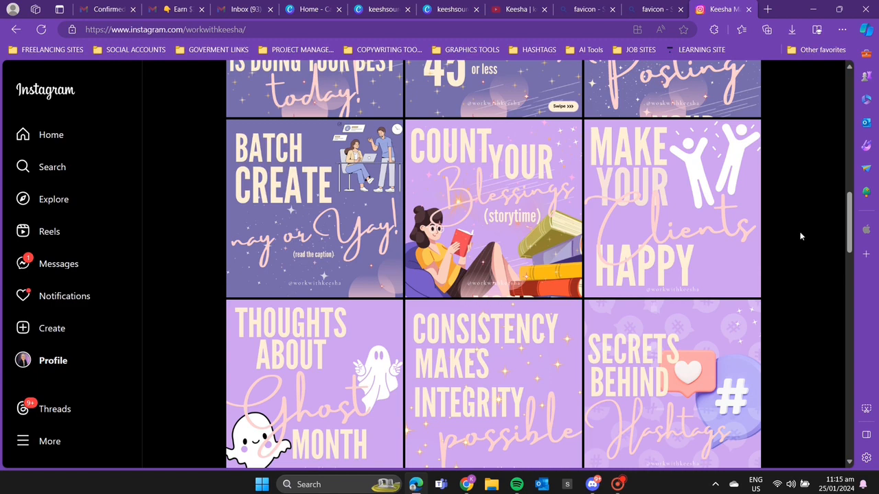
scroll(803, 232, down, 7)
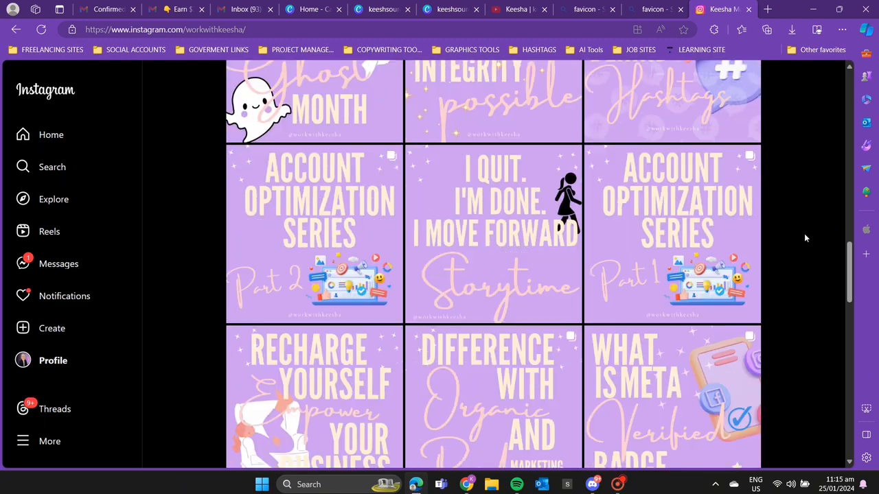
scroll(801, 241, down, 8)
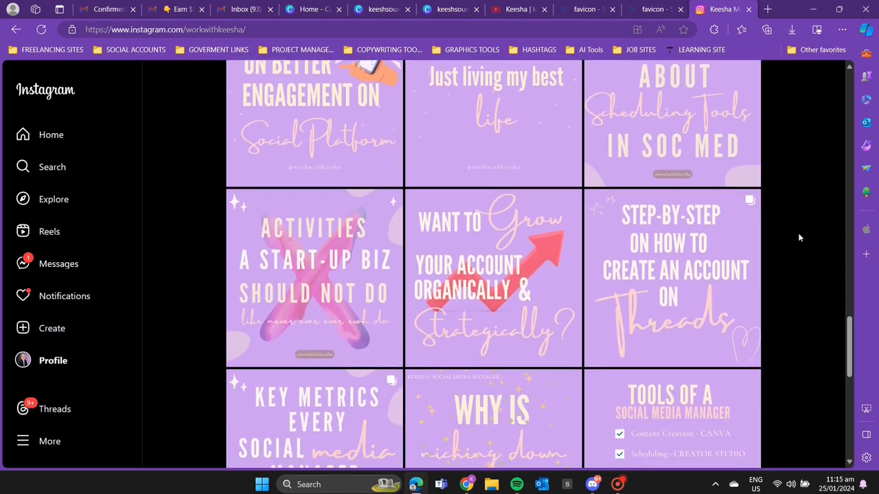
scroll(796, 238, down, 8)
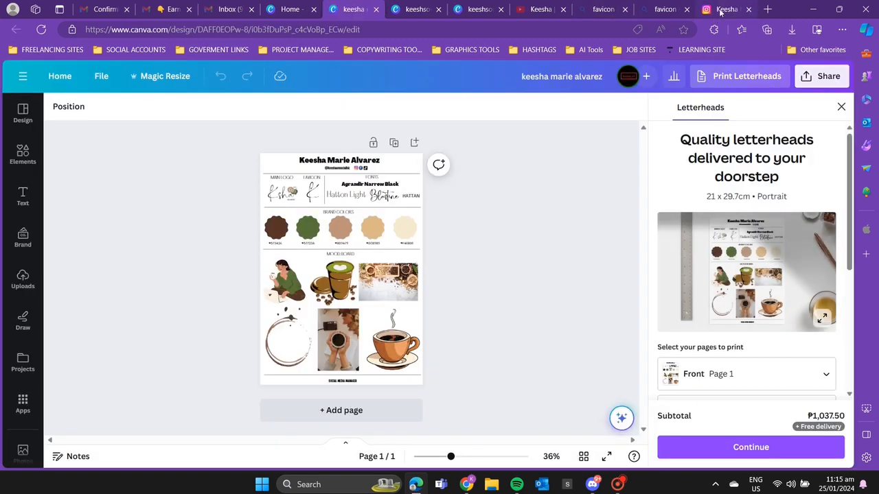
- Return from the coffee-themed brand board to the Instagram profile and examine its older posts down to the earliest one
click(720, 12)
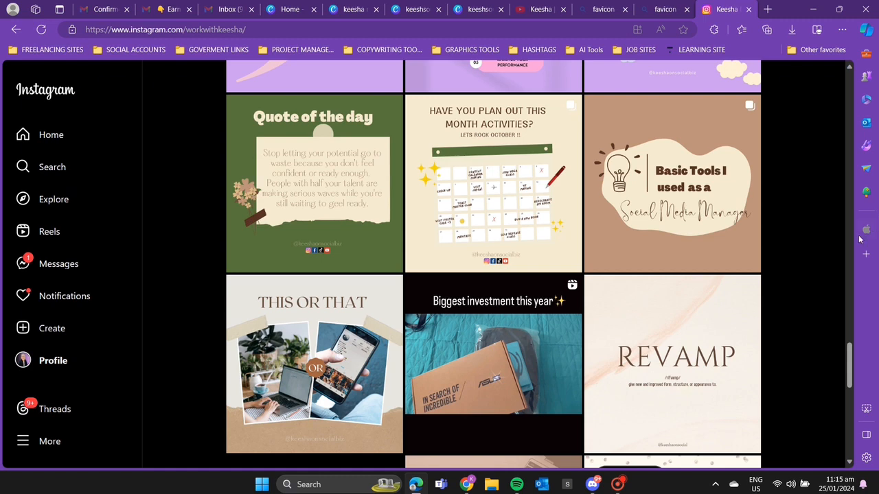
scroll(816, 251, down, 5)
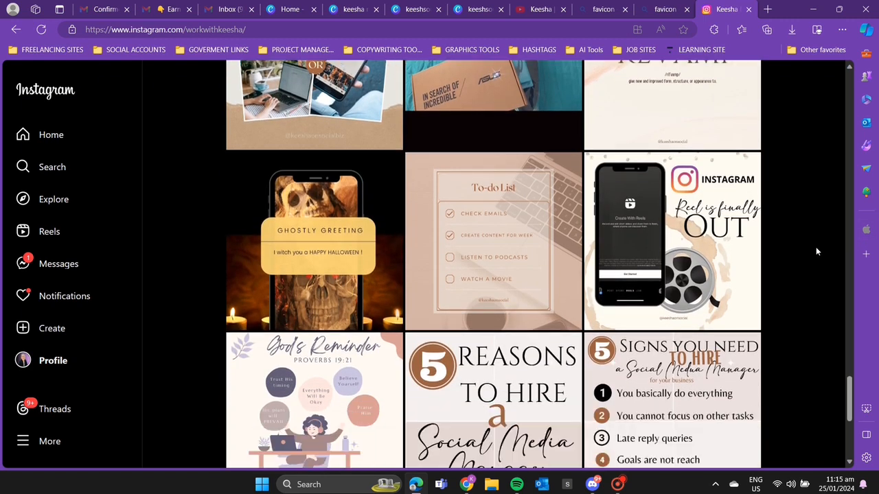
scroll(815, 252, down, 1)
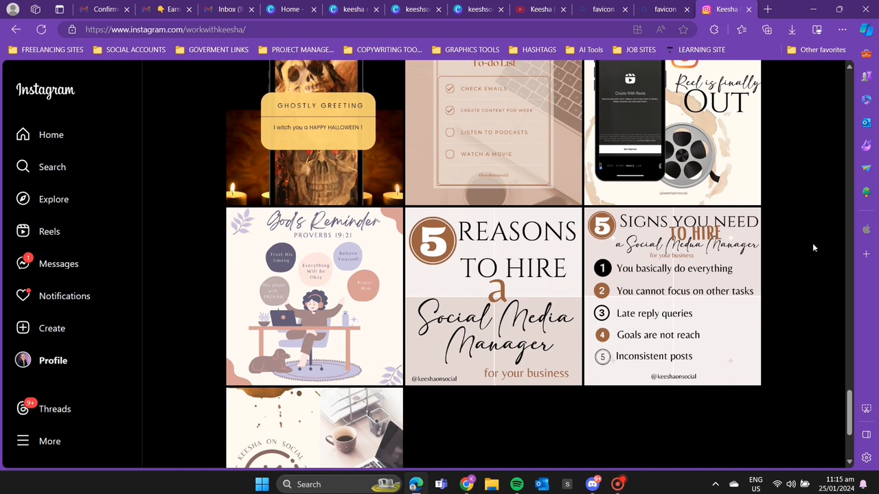
scroll(807, 248, down, 2)
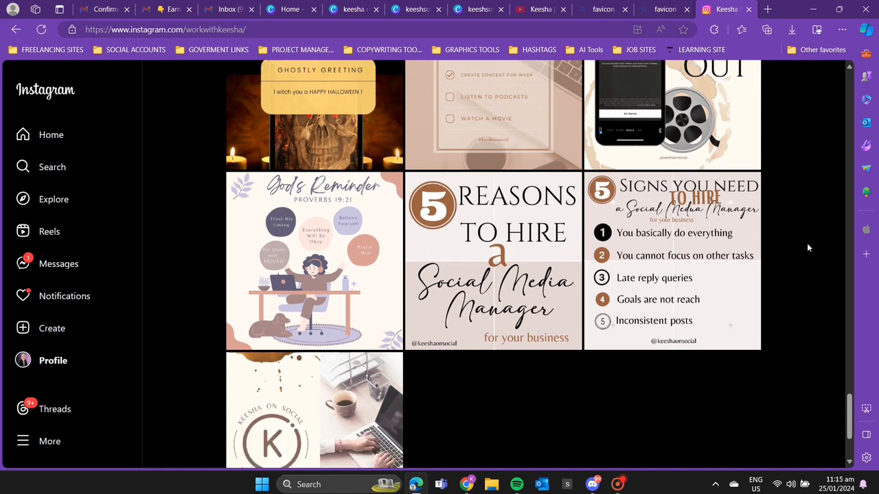